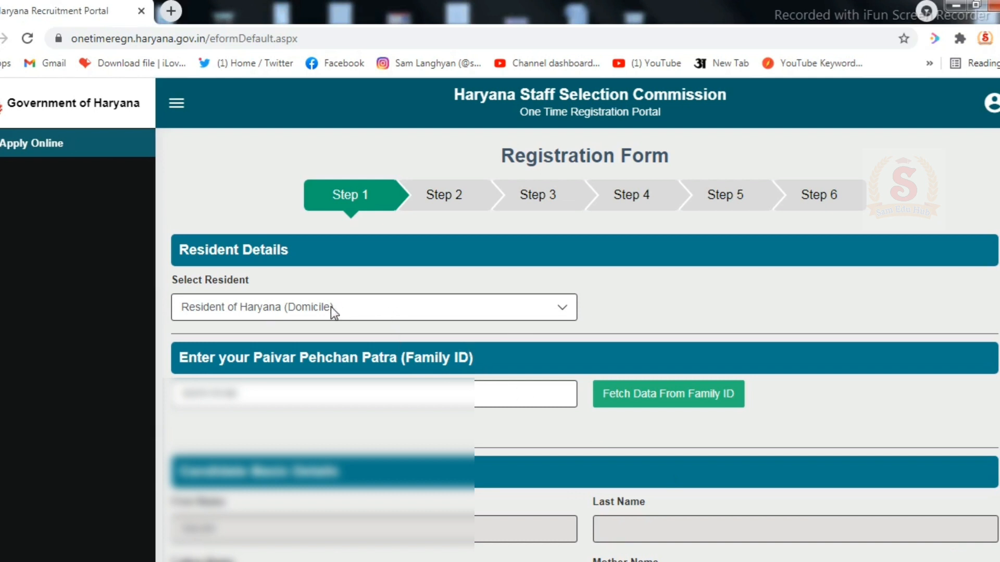
Keep Resident of Haryana (Domicile) as resident status and fetch the candidate's details from the Family ID
{"action": "left_click", "coordinate": [566, 311]}
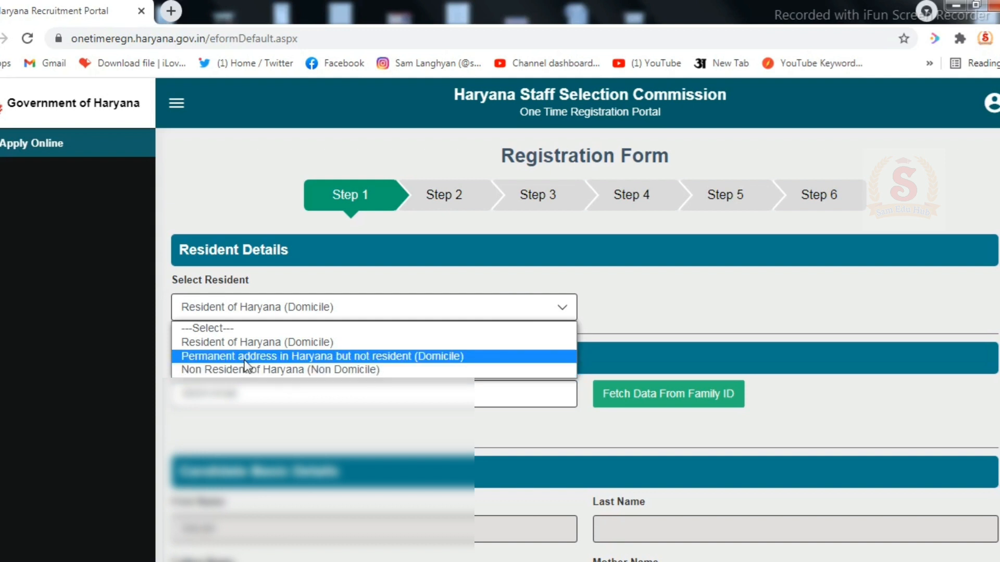
{"action": "left_click", "coordinate": [258, 344]}
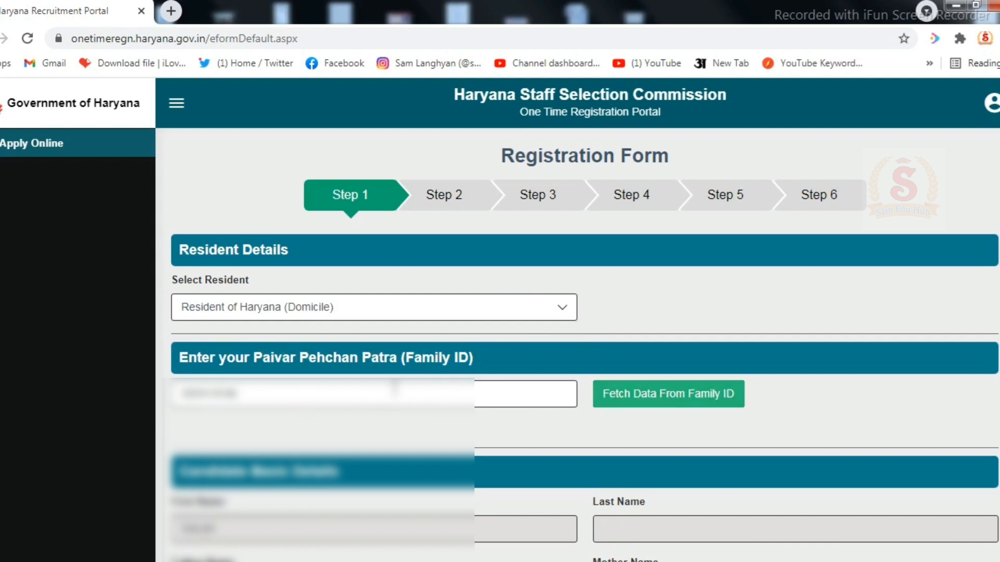
{"action": "left_click", "coordinate": [644, 407]}
{"action": "scroll", "coordinate": [661, 414], "scroll_direction": "down", "scroll_amount": 1}
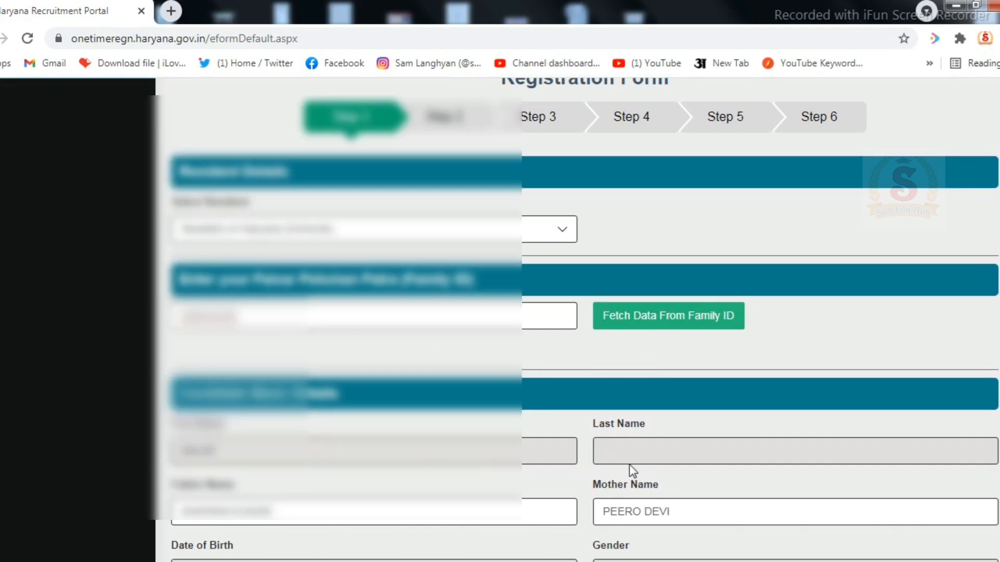
{"action": "scroll", "coordinate": [629, 465], "scroll_direction": "down", "scroll_amount": 2}
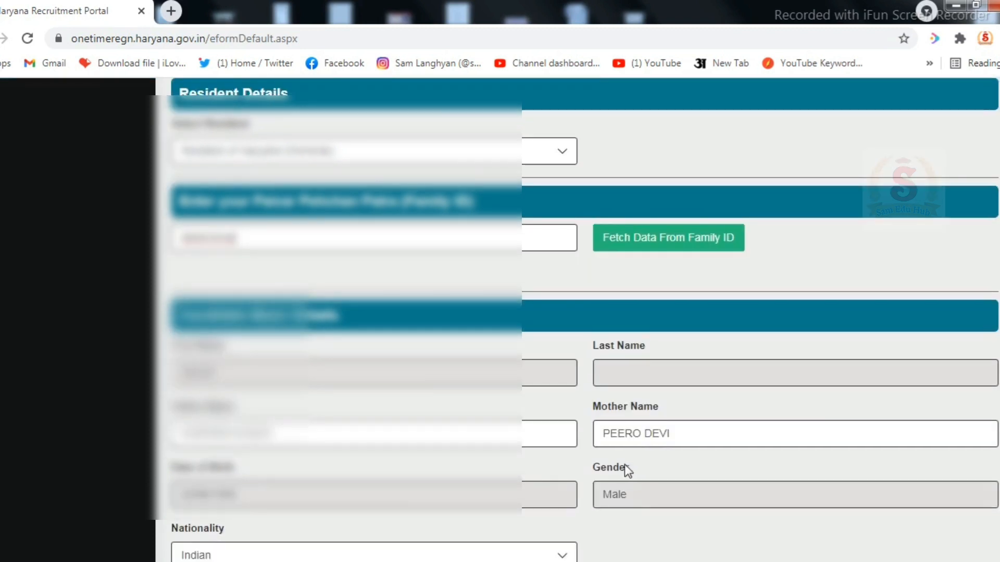
{"action": "scroll", "coordinate": [417, 469], "scroll_direction": "down", "scroll_amount": 2}
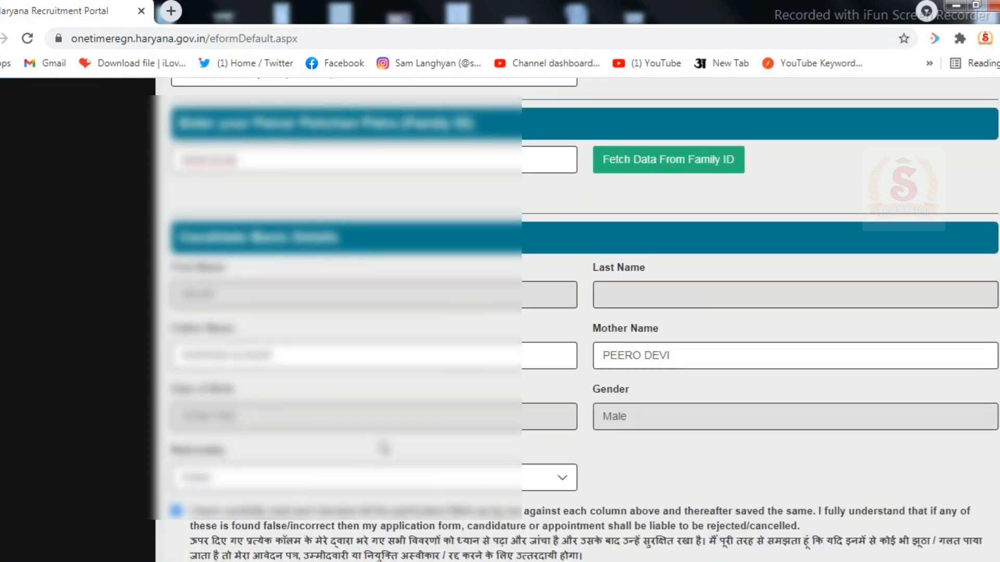
{"action": "scroll", "coordinate": [343, 477], "scroll_direction": "down", "scroll_amount": 2}
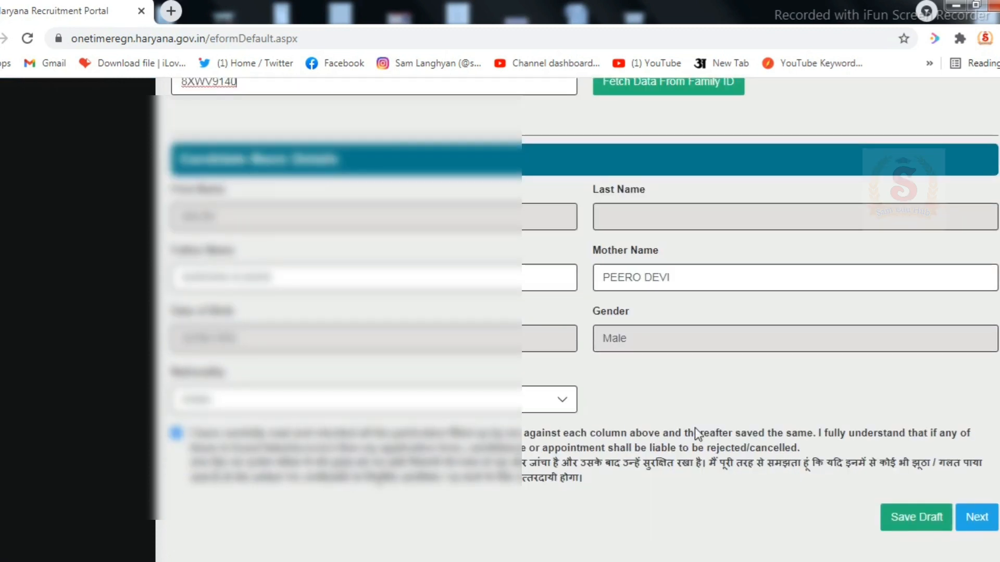
{"action": "scroll", "coordinate": [454, 416], "scroll_direction": "down", "scroll_amount": 1}
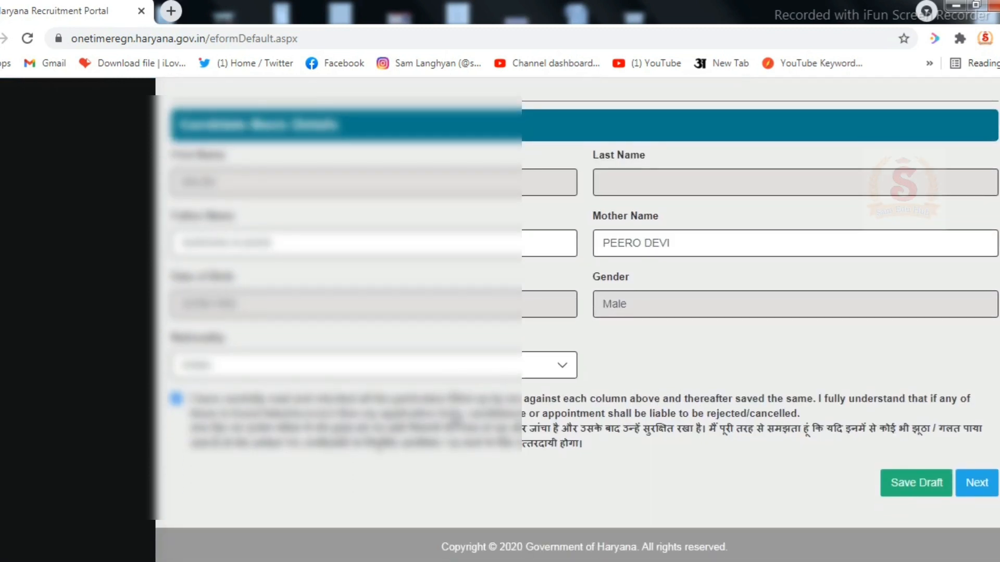
Advance to Step 2 and review Marital Status, Ex-Servicemen status No, and BC (A) Other Details
{"action": "left_click", "coordinate": [973, 484]}
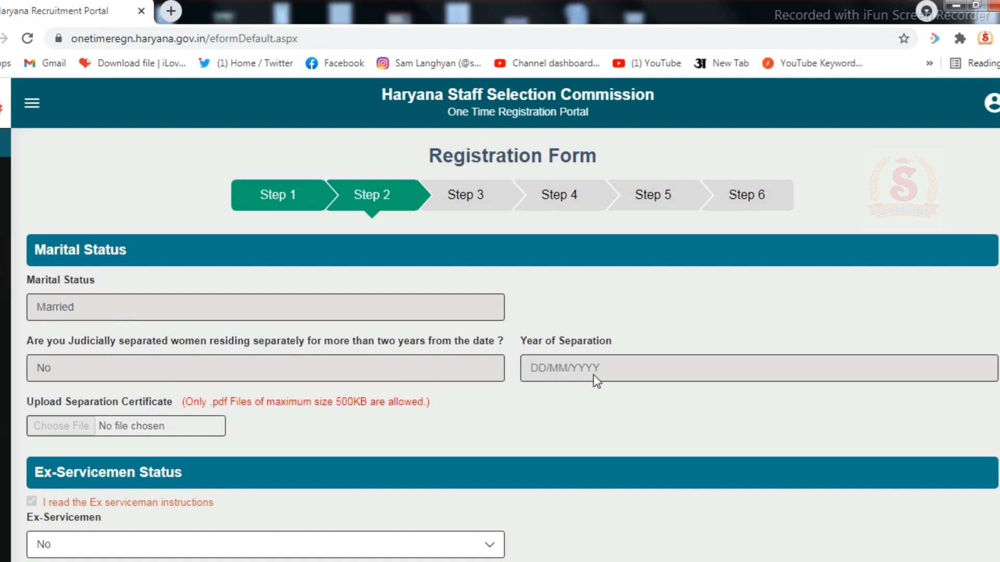
{"action": "scroll", "coordinate": [352, 432], "scroll_direction": "down", "scroll_amount": 2}
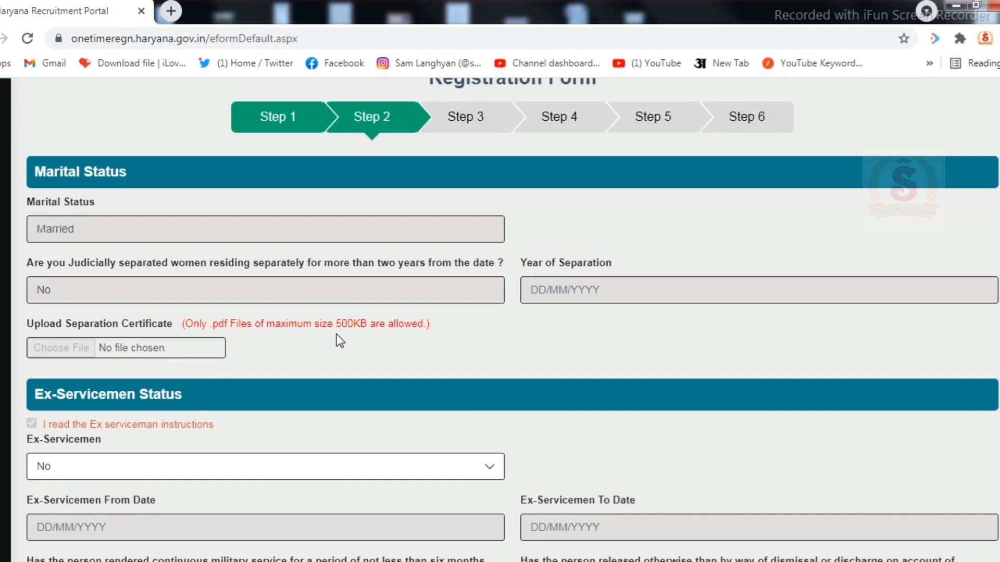
{"action": "scroll", "coordinate": [351, 334], "scroll_direction": "down", "scroll_amount": 1}
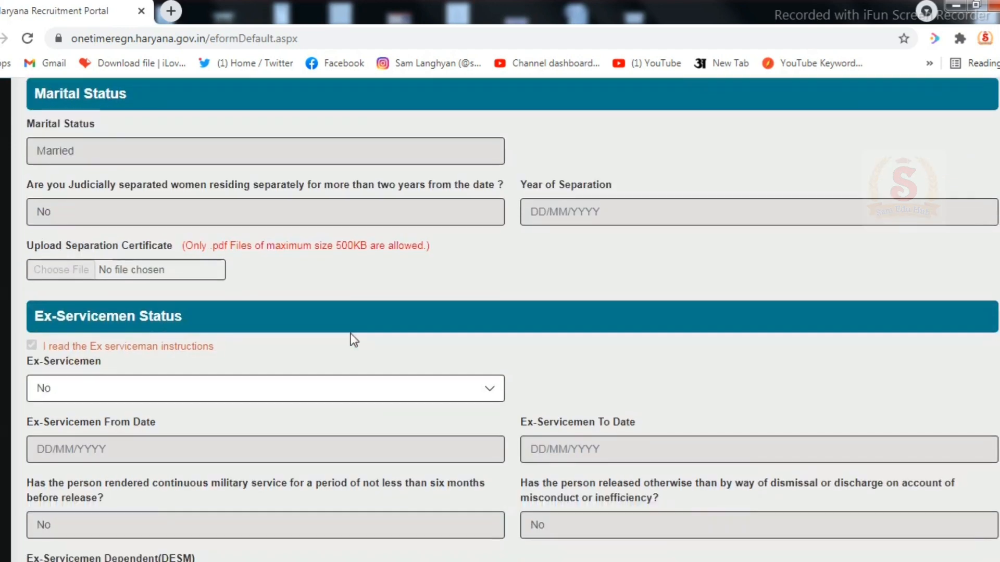
{"action": "scroll", "coordinate": [350, 340], "scroll_direction": "down", "scroll_amount": 1}
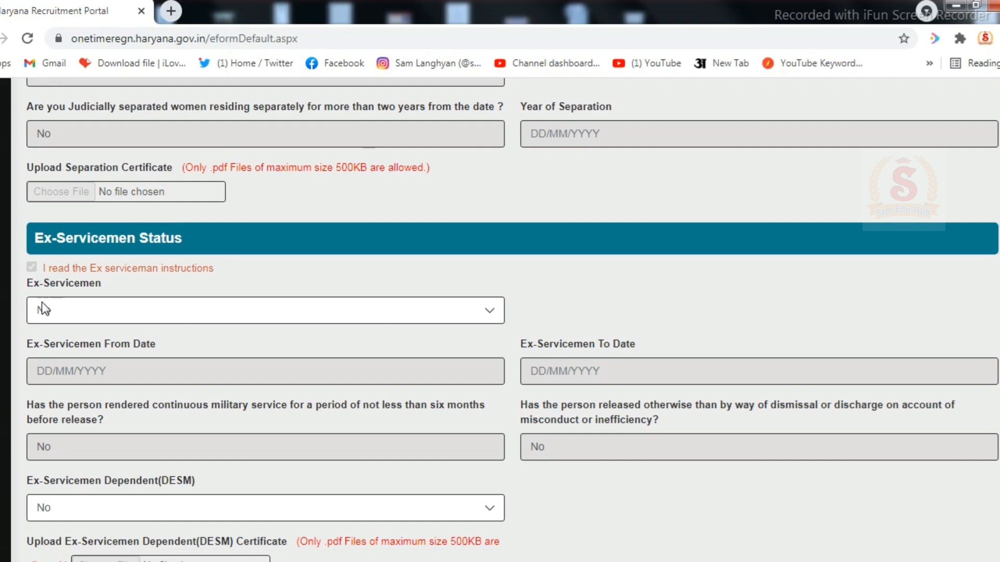
{"action": "scroll", "coordinate": [60, 317], "scroll_direction": "down", "scroll_amount": 2}
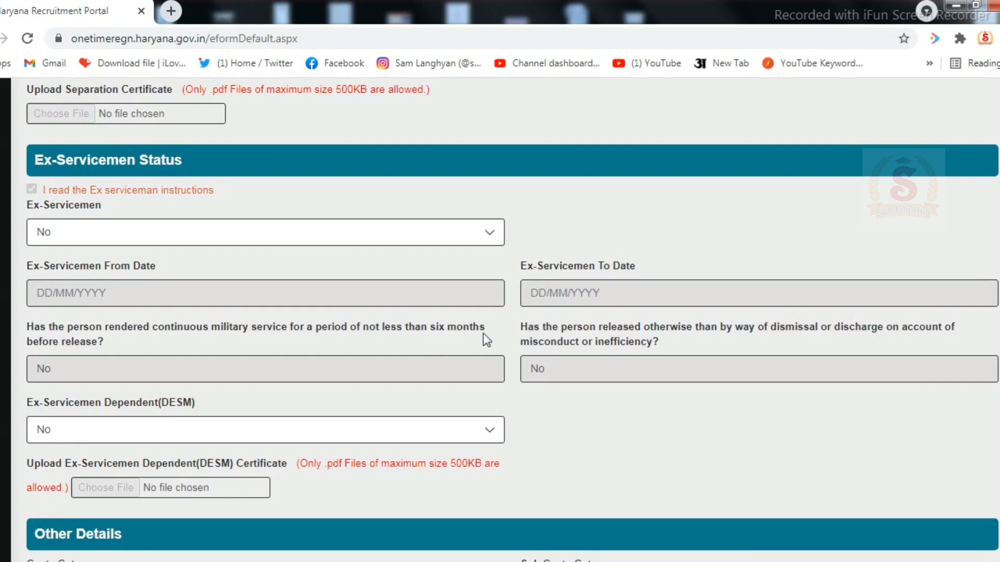
{"action": "scroll", "coordinate": [277, 346], "scroll_direction": "down", "scroll_amount": 6}
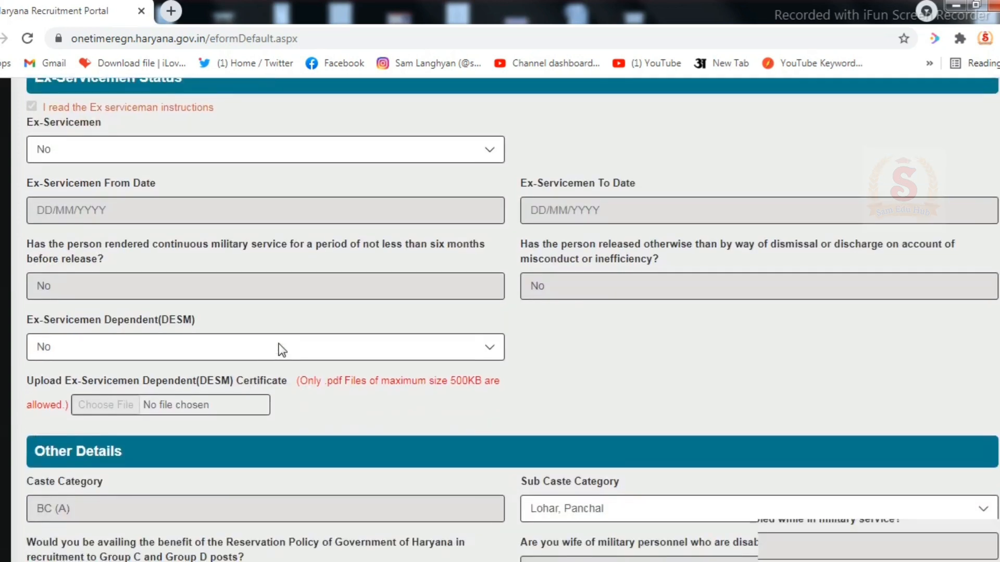
{"action": "scroll", "coordinate": [281, 350], "scroll_direction": "down", "scroll_amount": 2}
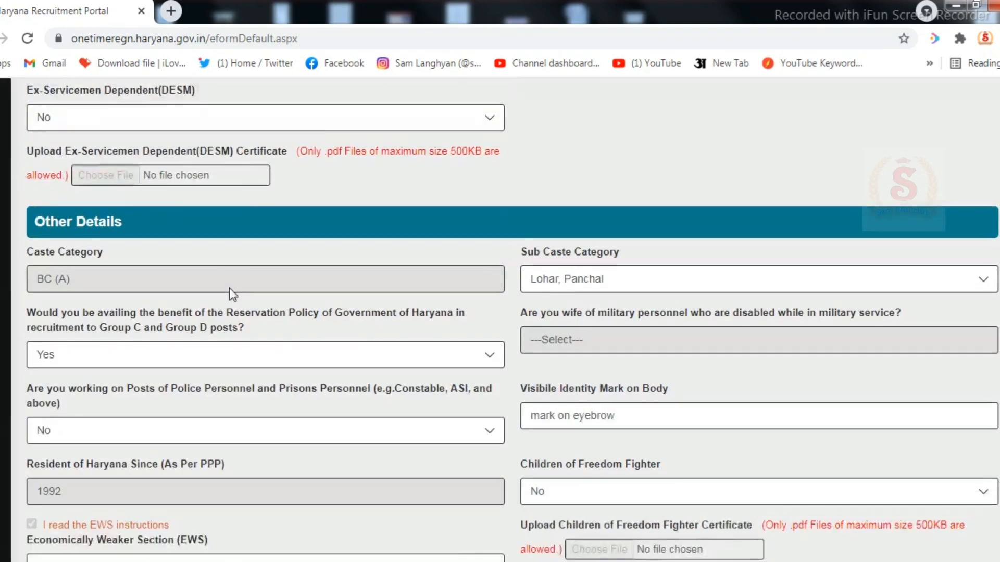
{"action": "scroll", "coordinate": [260, 193], "scroll_direction": "down", "scroll_amount": 2}
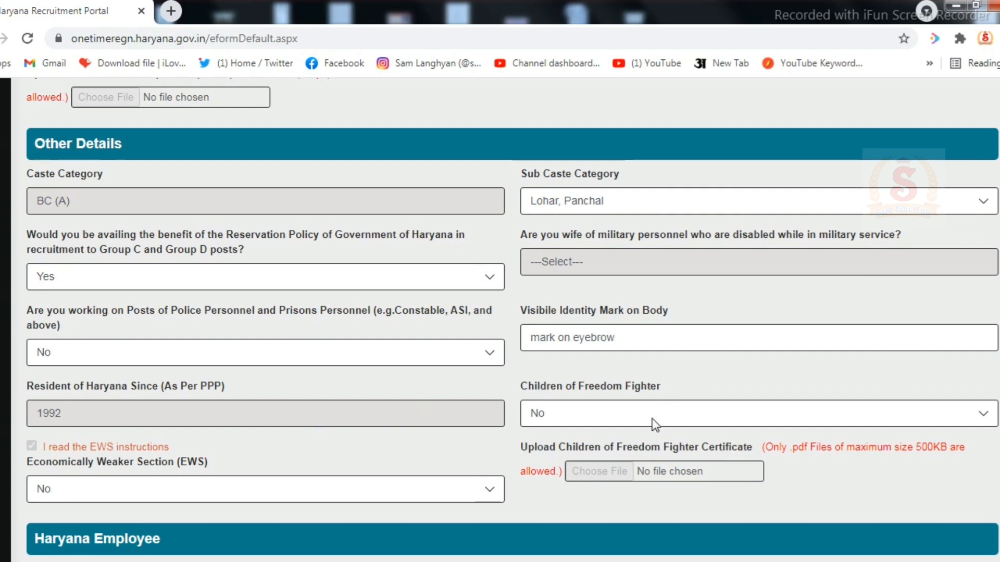
{"action": "scroll", "coordinate": [655, 424], "scroll_direction": "down", "scroll_amount": 2}
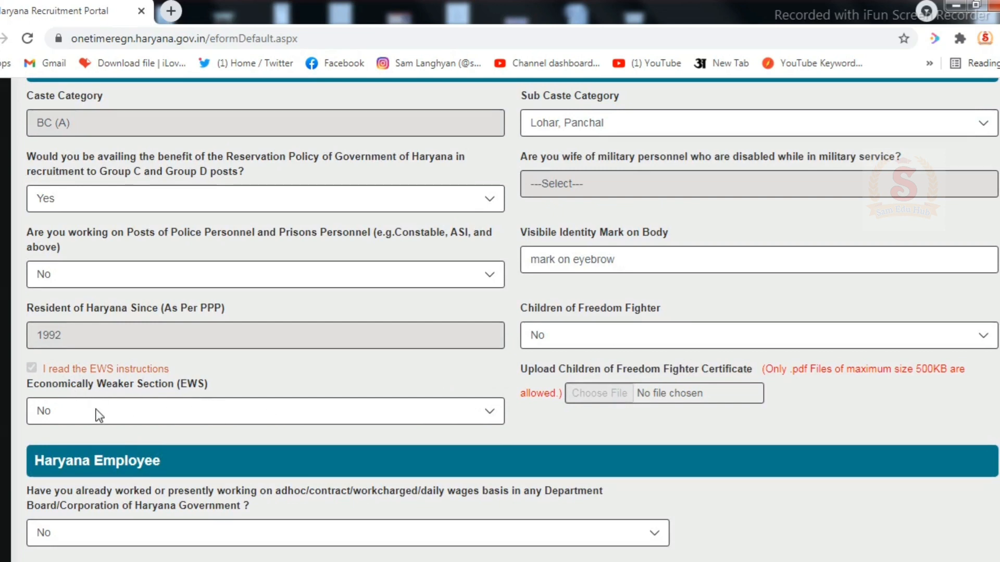
{"action": "scroll", "coordinate": [99, 416], "scroll_direction": "down", "scroll_amount": 2}
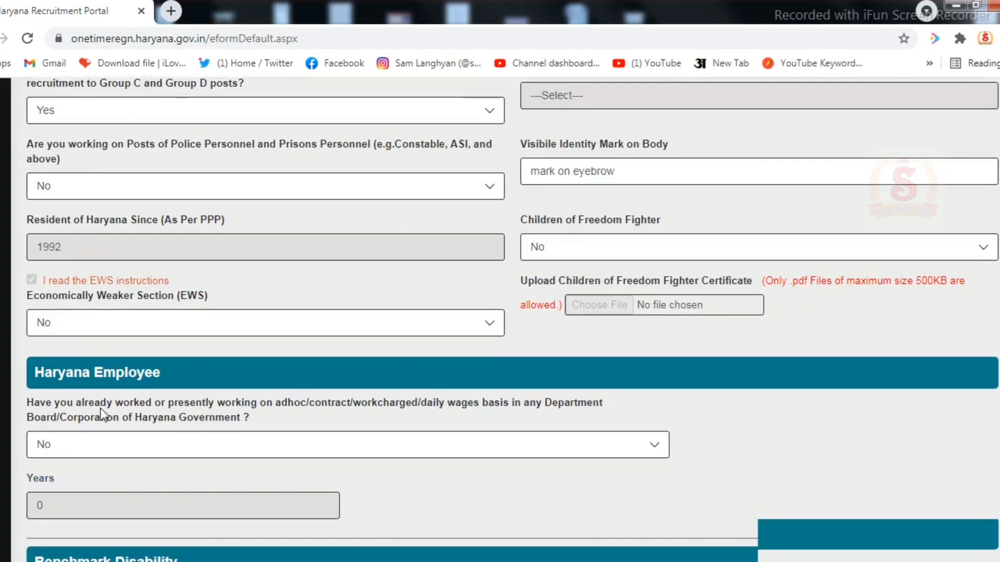
{"action": "scroll", "coordinate": [102, 413], "scroll_direction": "down", "scroll_amount": 1}
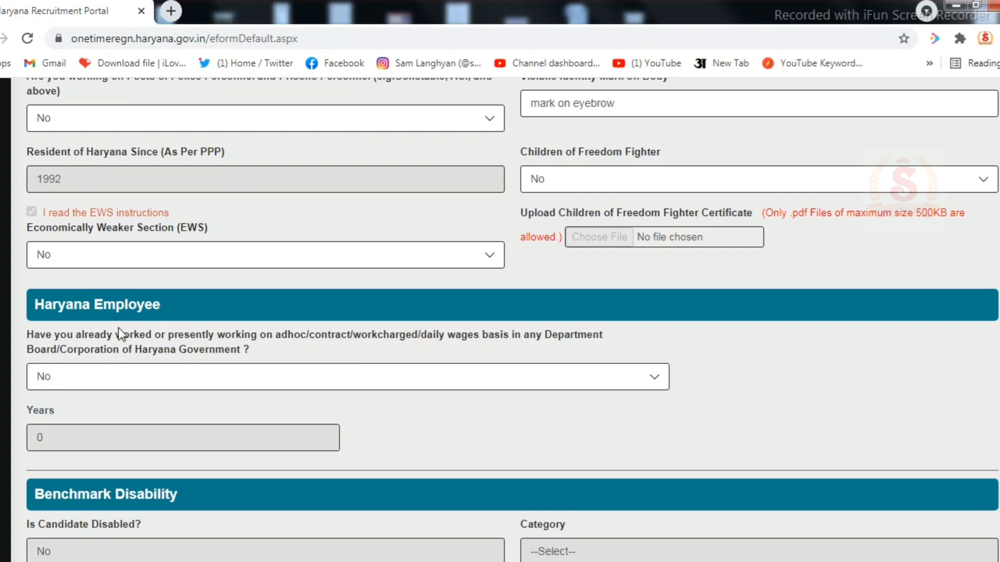
{"action": "scroll", "coordinate": [117, 327], "scroll_direction": "down", "scroll_amount": 2}
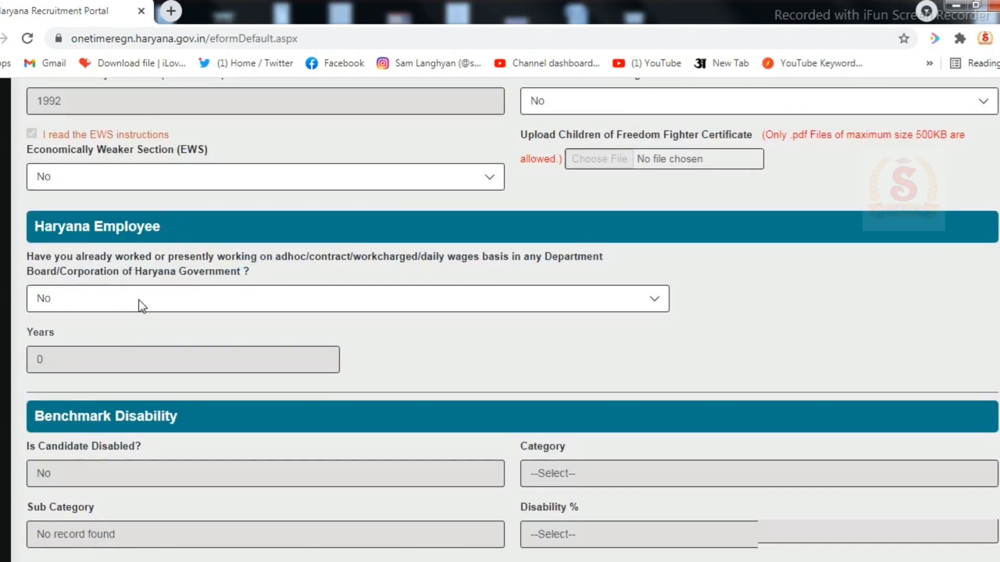
{"action": "scroll", "coordinate": [139, 302], "scroll_direction": "down", "scroll_amount": 2}
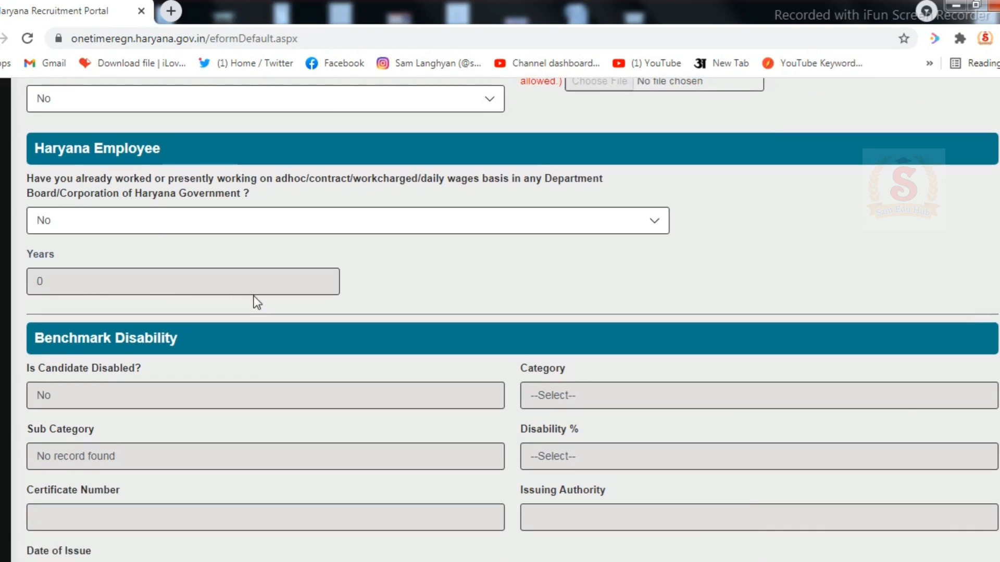
{"action": "scroll", "coordinate": [254, 301], "scroll_direction": "down", "scroll_amount": 2}
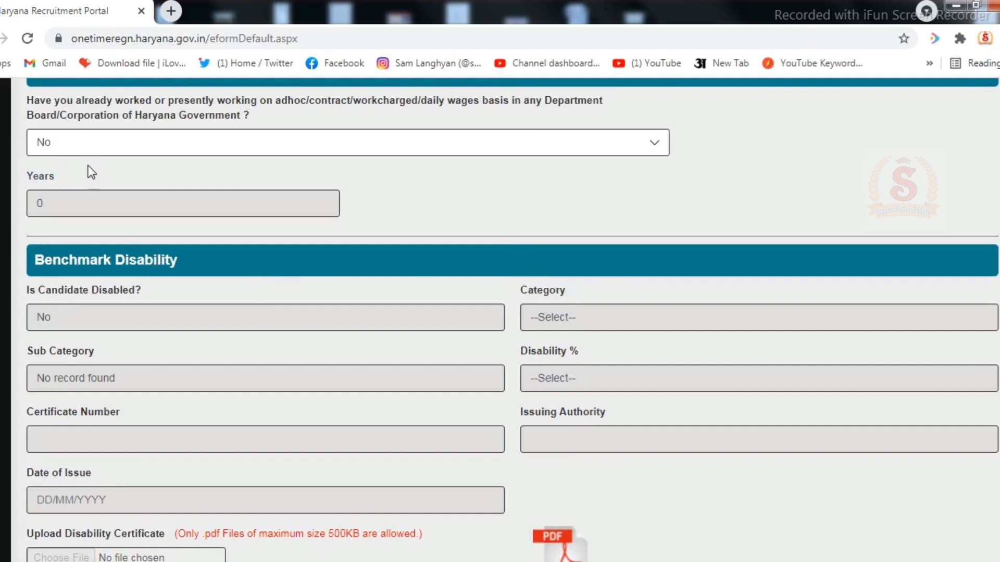
{"action": "scroll", "coordinate": [106, 211], "scroll_direction": "down", "scroll_amount": 2}
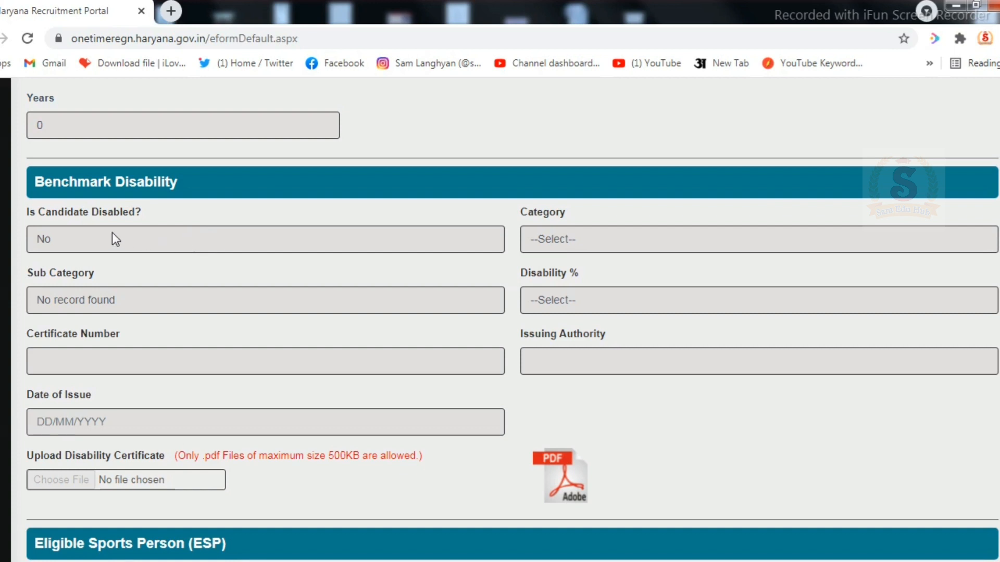
{"action": "scroll", "coordinate": [110, 232], "scroll_direction": "down", "scroll_amount": 1}
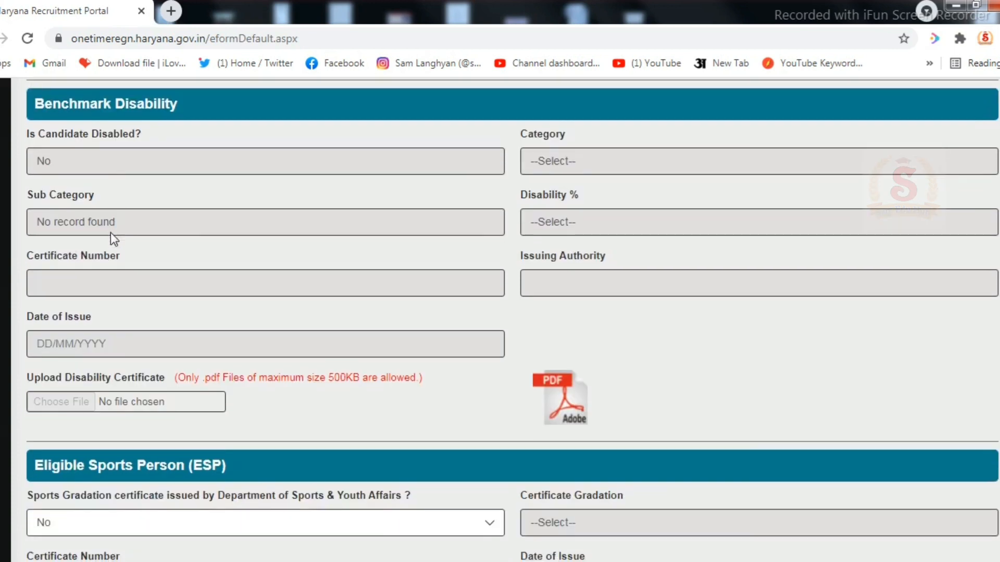
{"action": "scroll", "coordinate": [318, 245], "scroll_direction": "down", "scroll_amount": 2}
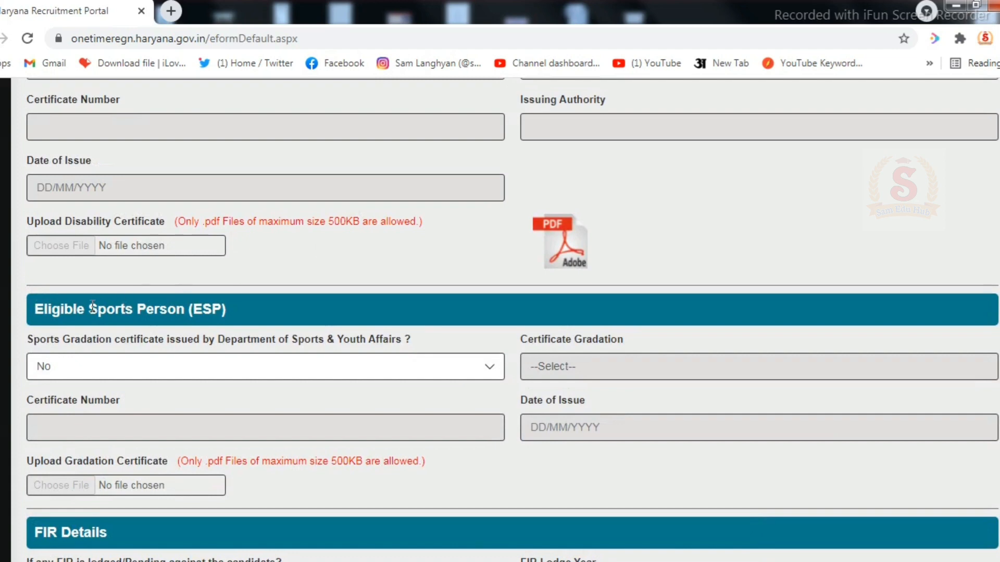
{"action": "scroll", "coordinate": [229, 325], "scroll_direction": "down", "scroll_amount": 1}
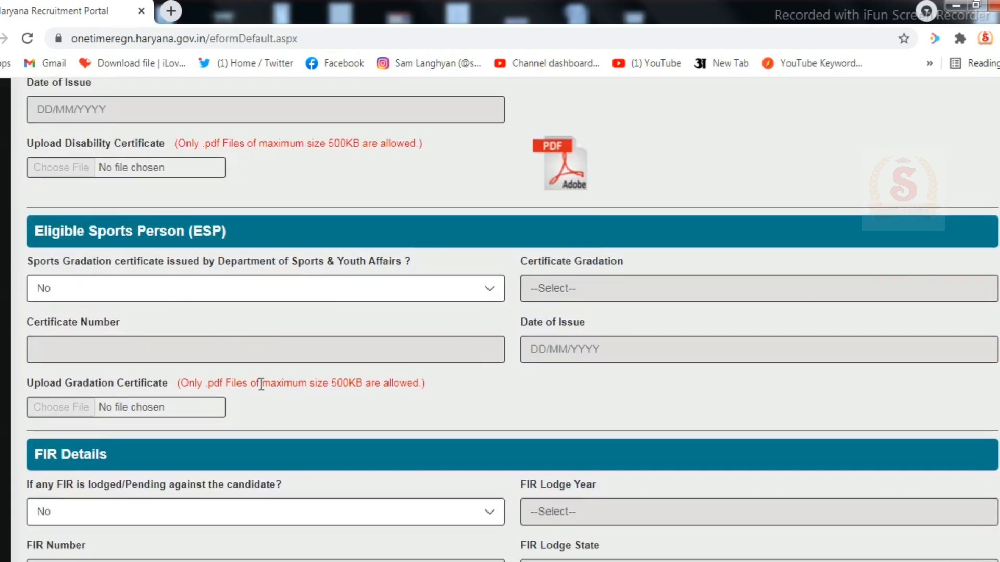
{"action": "scroll", "coordinate": [234, 379], "scroll_direction": "down", "scroll_amount": 2}
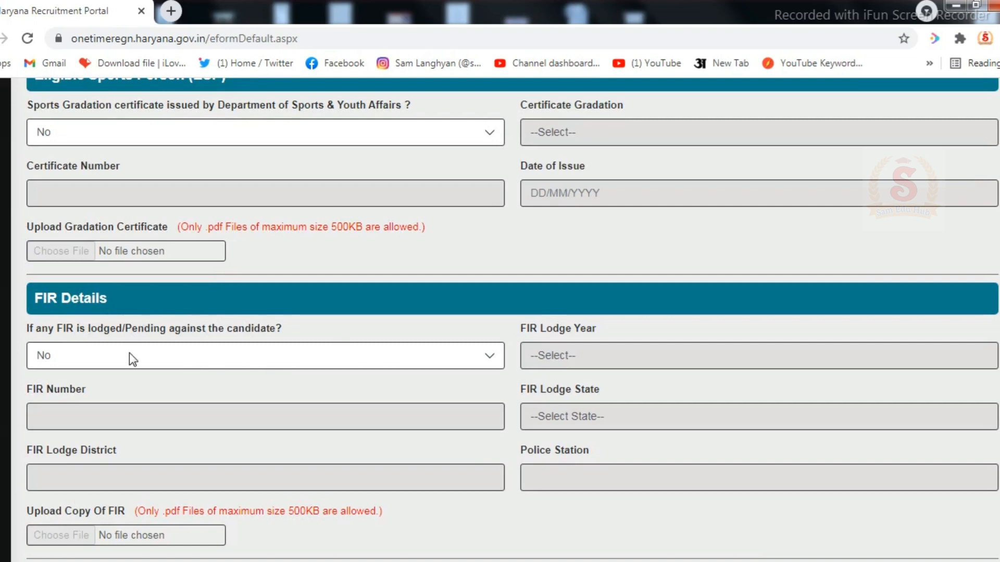
{"action": "scroll", "coordinate": [173, 415], "scroll_direction": "down", "scroll_amount": 3}
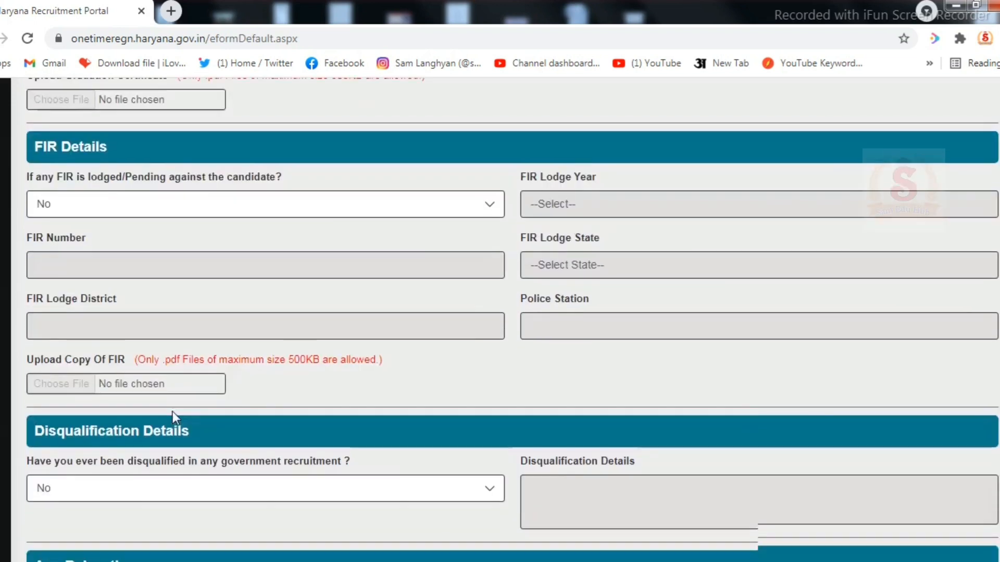
{"action": "scroll", "coordinate": [173, 412], "scroll_direction": "down", "scroll_amount": 2}
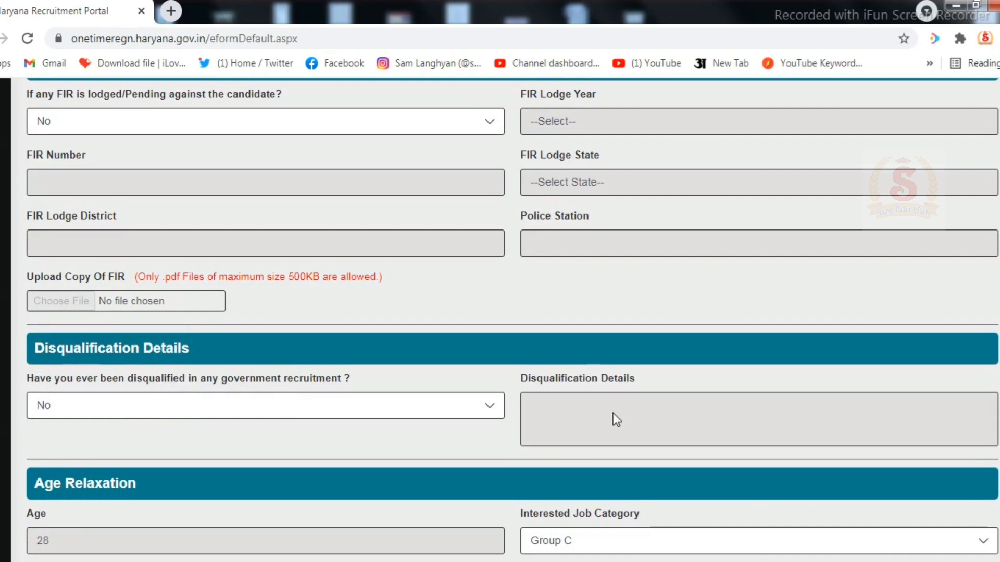
{"action": "scroll", "coordinate": [335, 412], "scroll_direction": "down", "scroll_amount": 2}
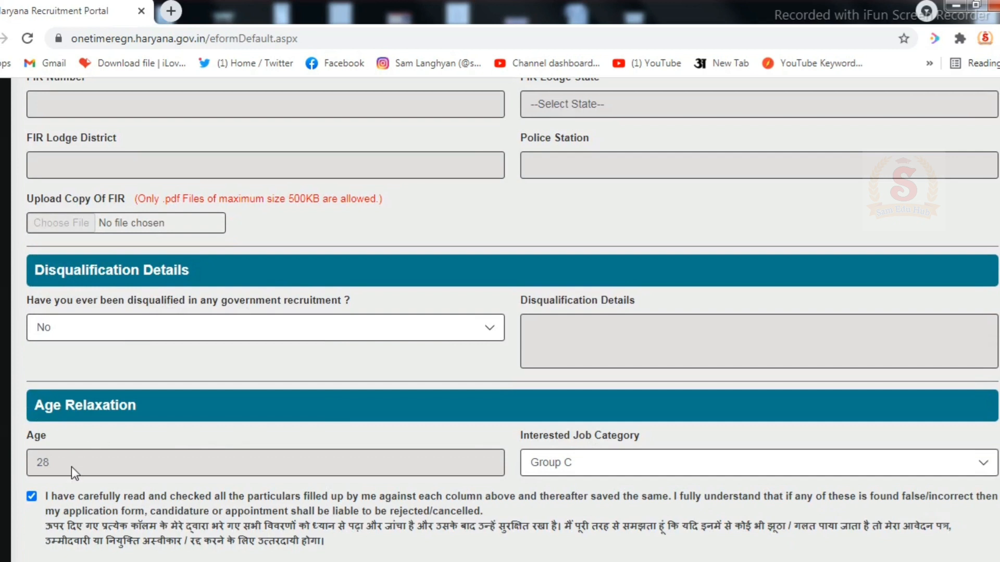
{"action": "left_click", "coordinate": [599, 465]}
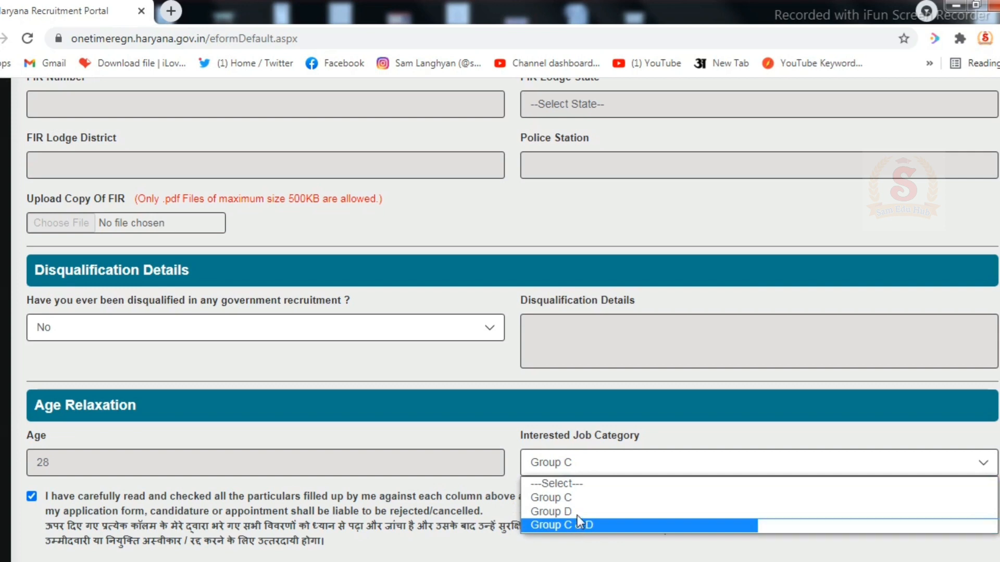
{"action": "left_click", "coordinate": [580, 498]}
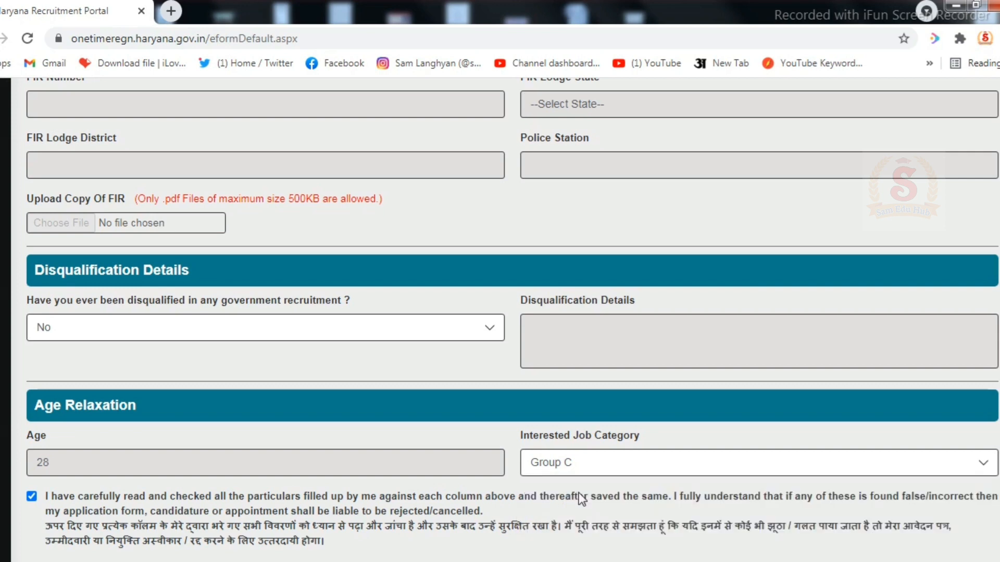
{"action": "scroll", "coordinate": [582, 500], "scroll_direction": "down", "scroll_amount": 2}
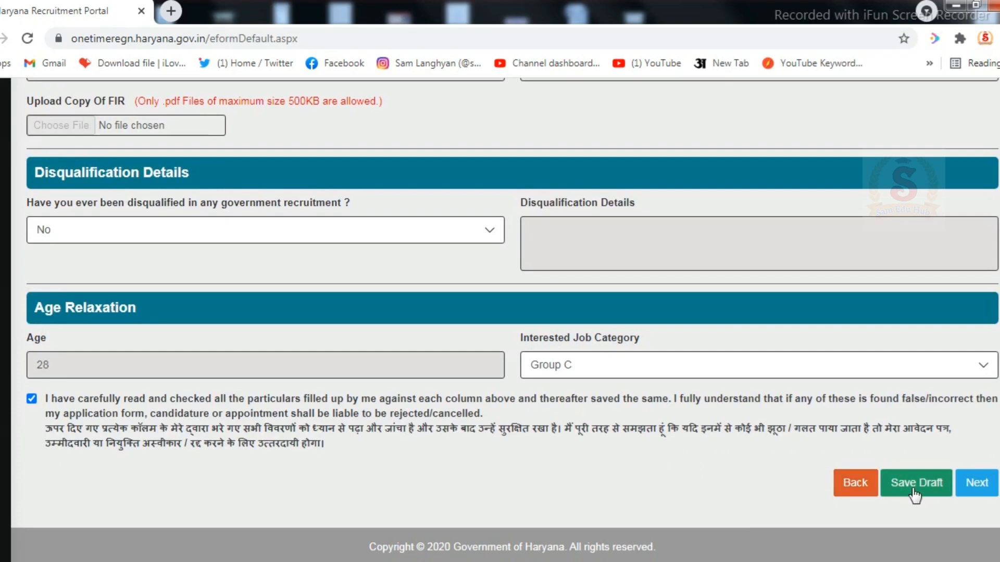
{"action": "left_click", "coordinate": [981, 484]}
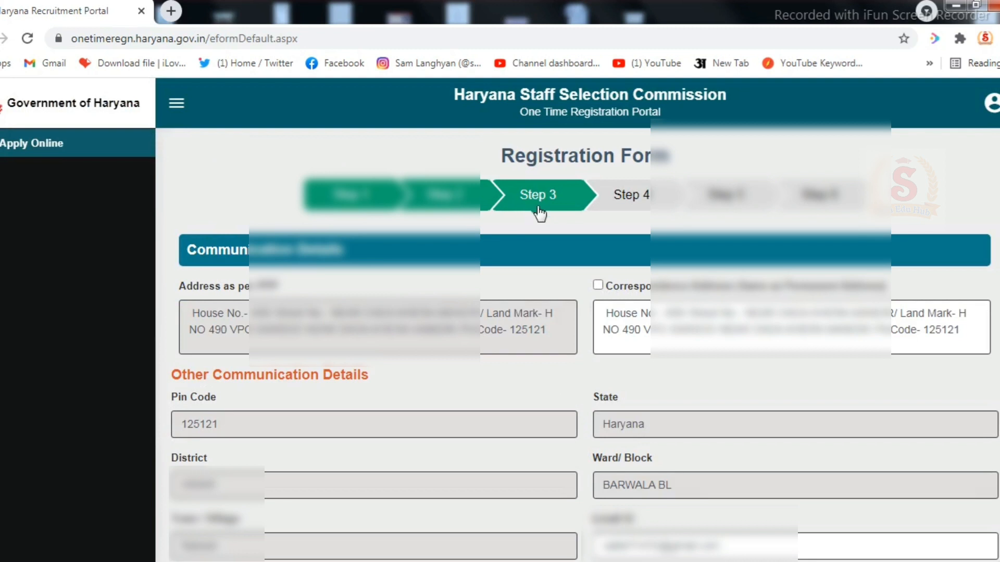
Collapse the side menu and review the Step 3 Communication Details with district HISAR
{"action": "left_click", "coordinate": [177, 103]}
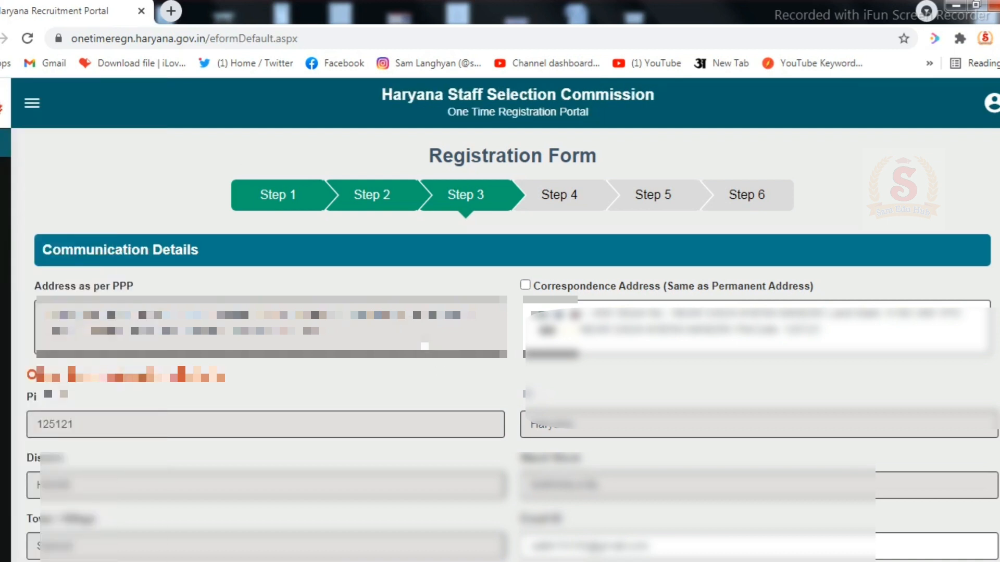
{"action": "scroll", "coordinate": [430, 347], "scroll_direction": "down", "scroll_amount": 3}
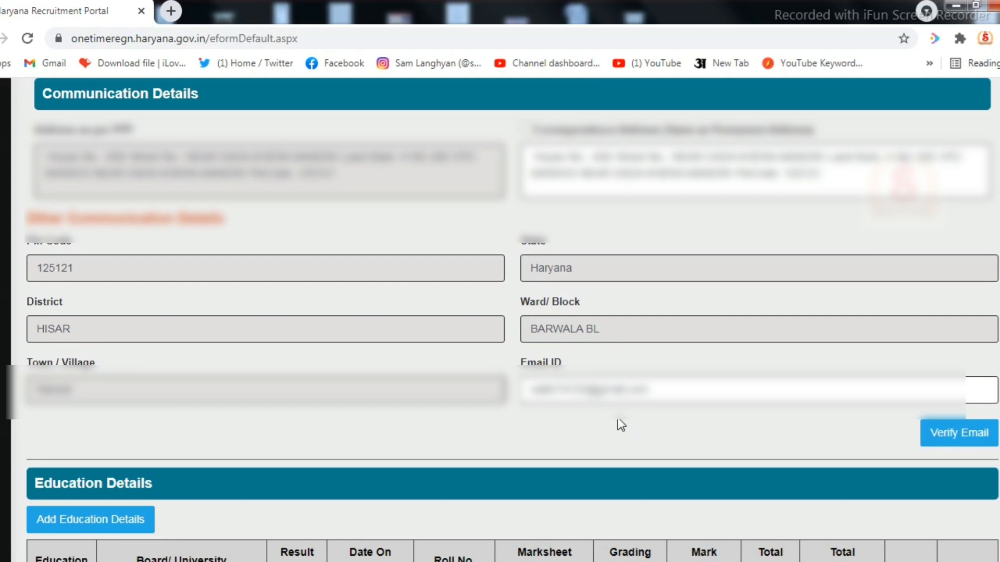
{"action": "scroll", "coordinate": [621, 425], "scroll_direction": "down", "scroll_amount": 5}
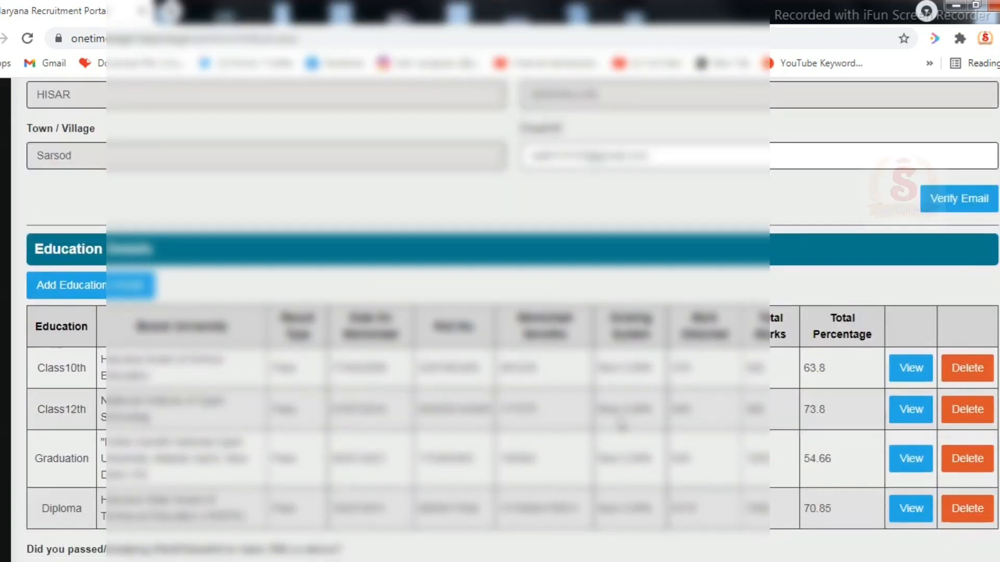
{"action": "scroll", "coordinate": [621, 426], "scroll_direction": "down", "scroll_amount": 2}
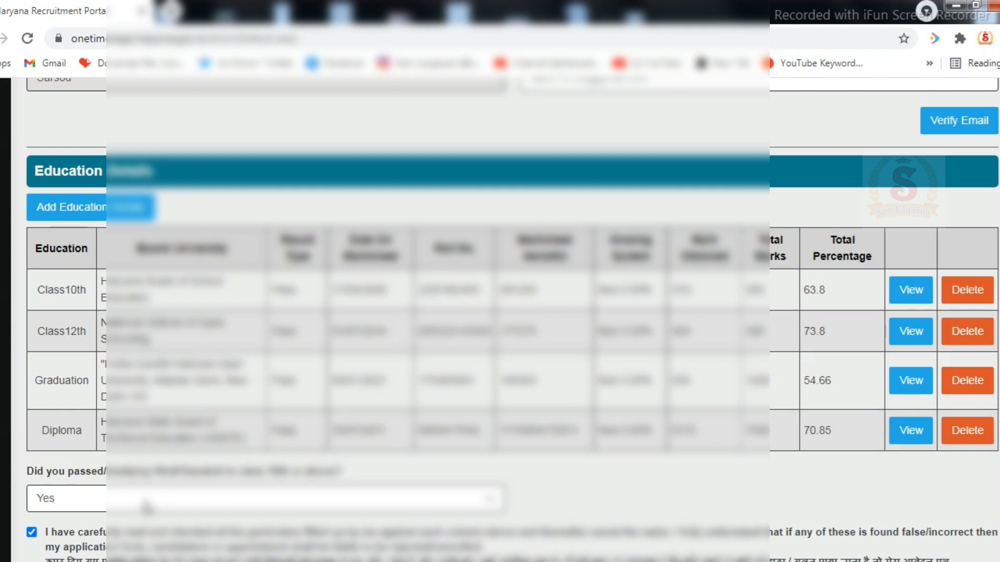
{"action": "scroll", "coordinate": [147, 508], "scroll_direction": "down", "scroll_amount": 2}
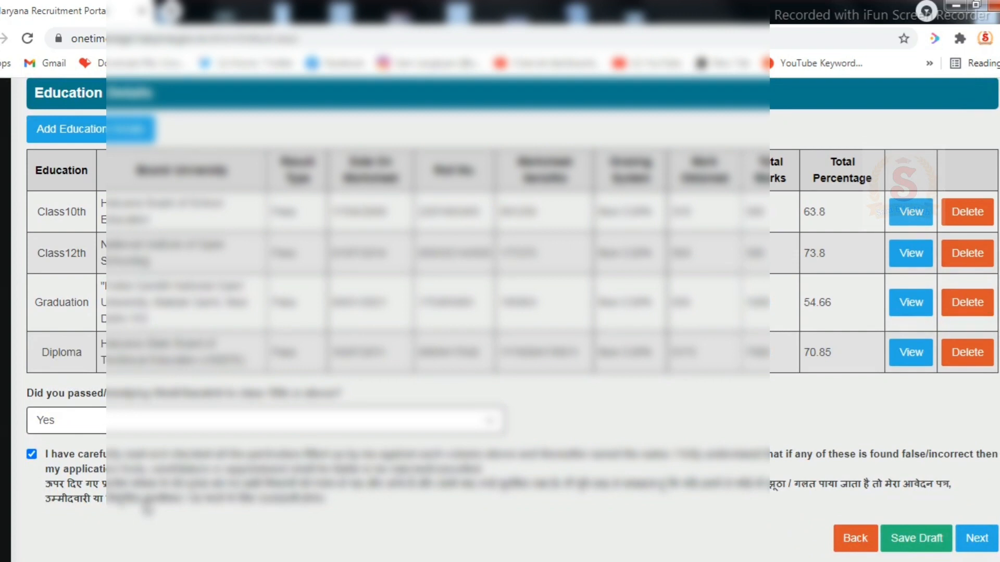
{"action": "scroll", "coordinate": [147, 508], "scroll_direction": "down", "scroll_amount": 1}
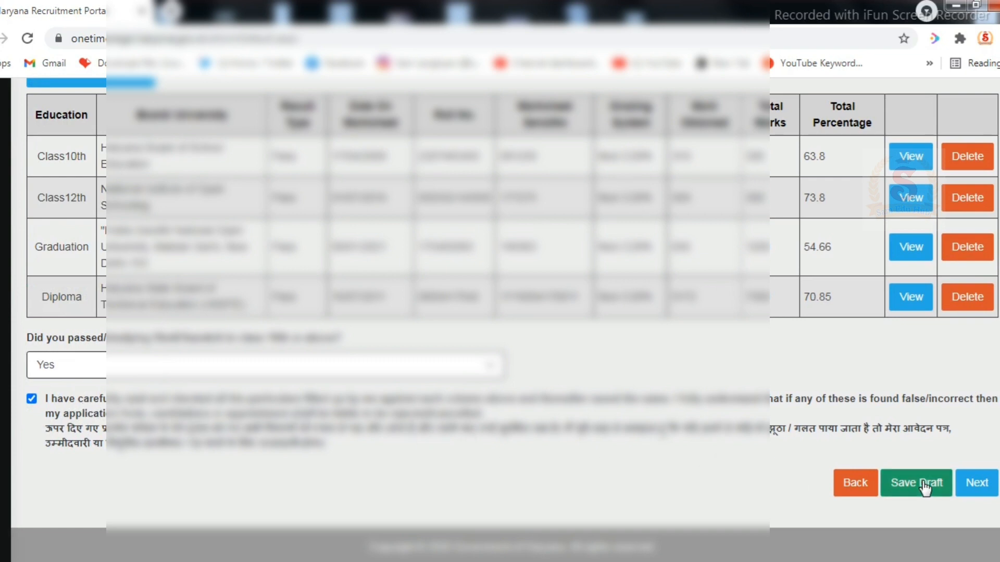
Open Step 4, check the photo type choices, and review the uploaded photograph and signature
{"action": "left_click", "coordinate": [966, 488]}
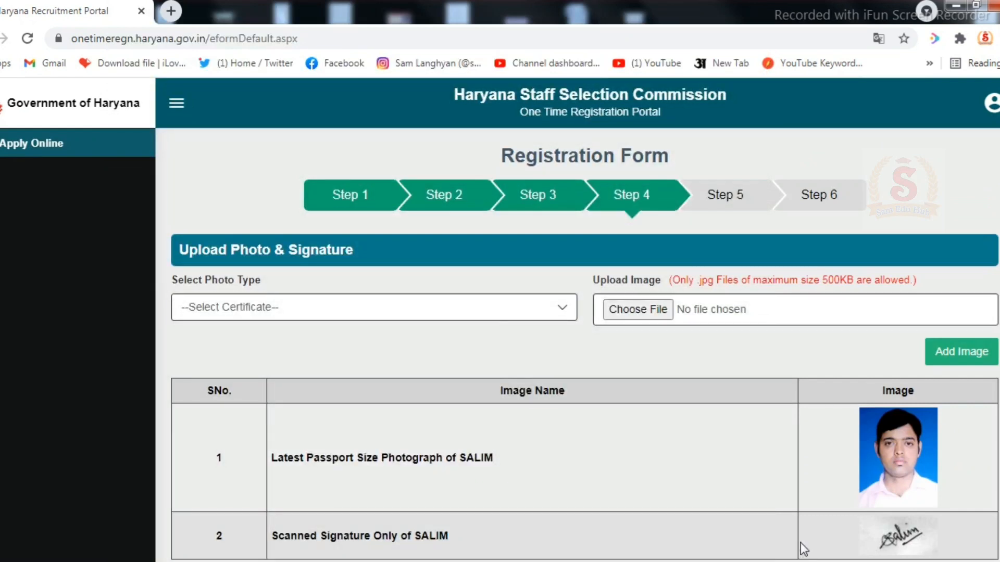
{"action": "left_click", "coordinate": [177, 103]}
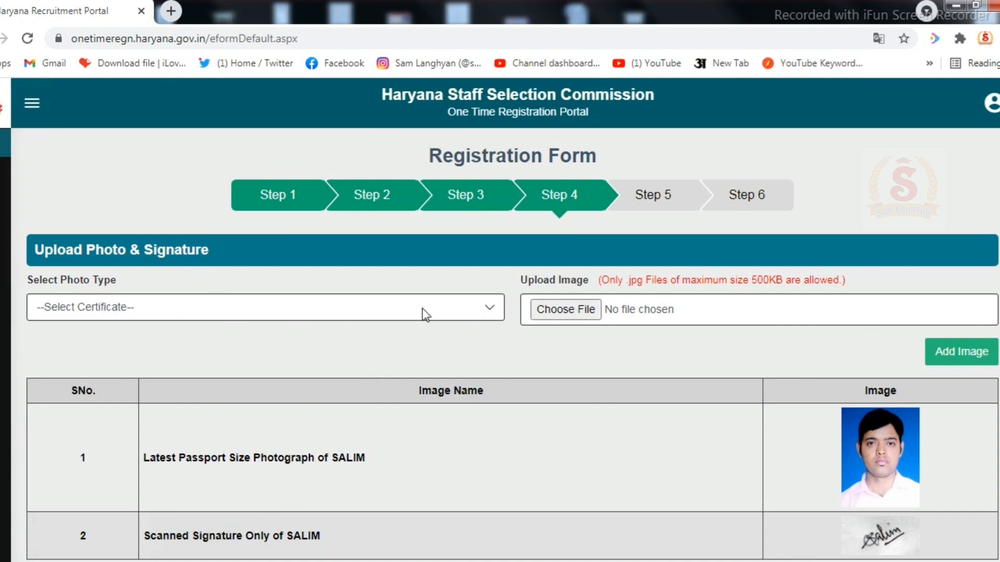
{"action": "left_click", "coordinate": [493, 307]}
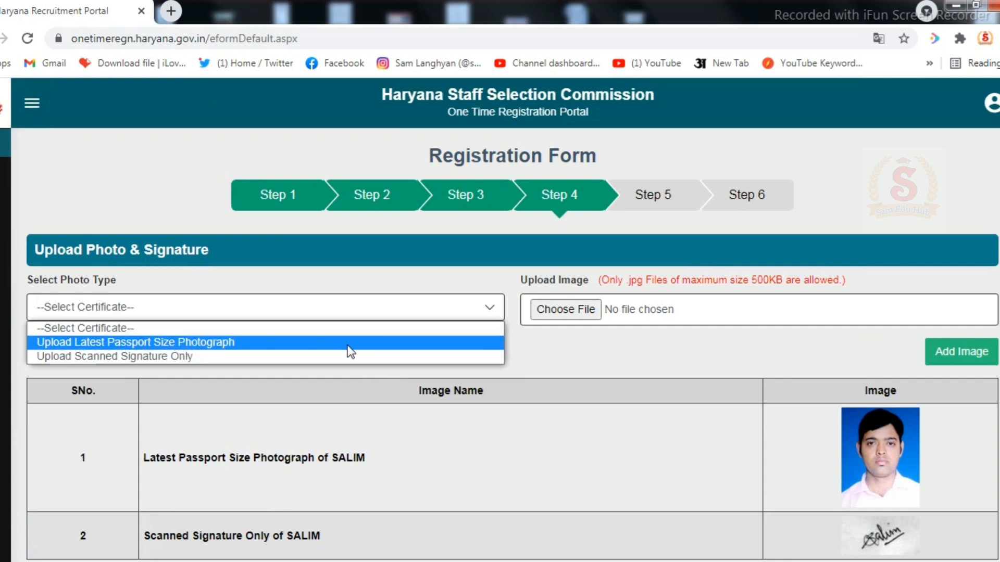
{"action": "left_click", "coordinate": [543, 345]}
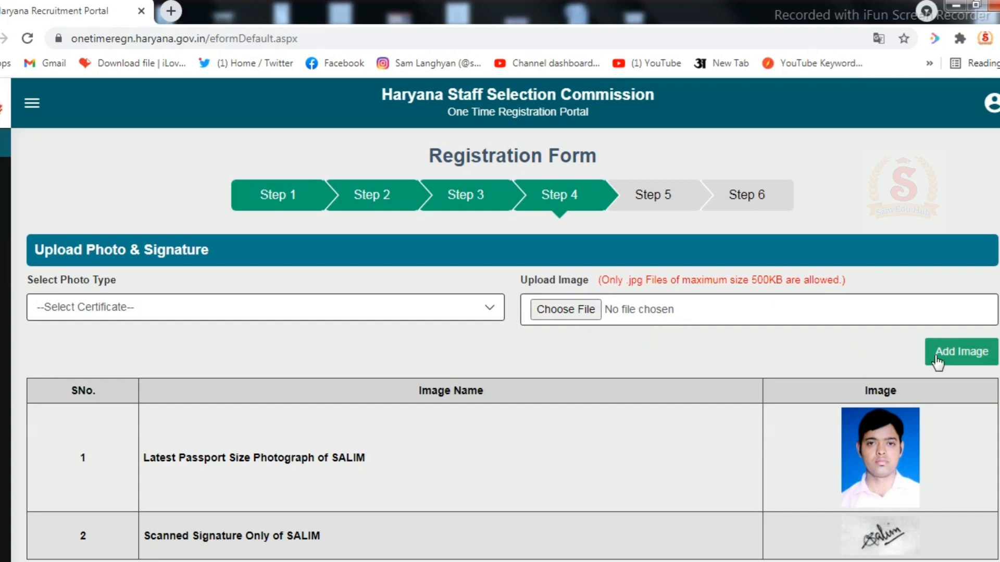
{"action": "left_click", "coordinate": [348, 311]}
{"action": "scroll", "coordinate": [714, 389], "scroll_direction": "down", "scroll_amount": 1}
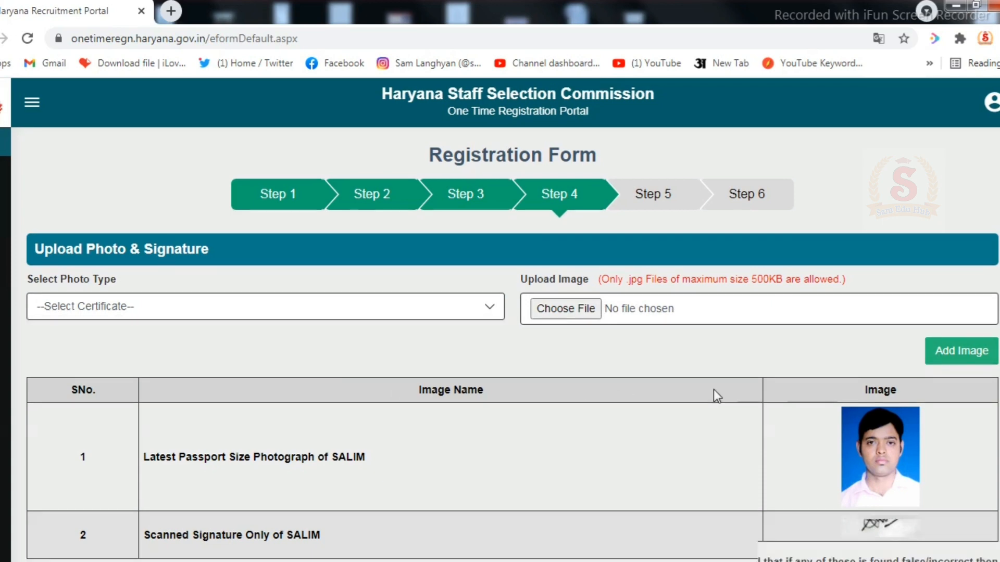
{"action": "scroll", "coordinate": [713, 389], "scroll_direction": "down", "scroll_amount": 3}
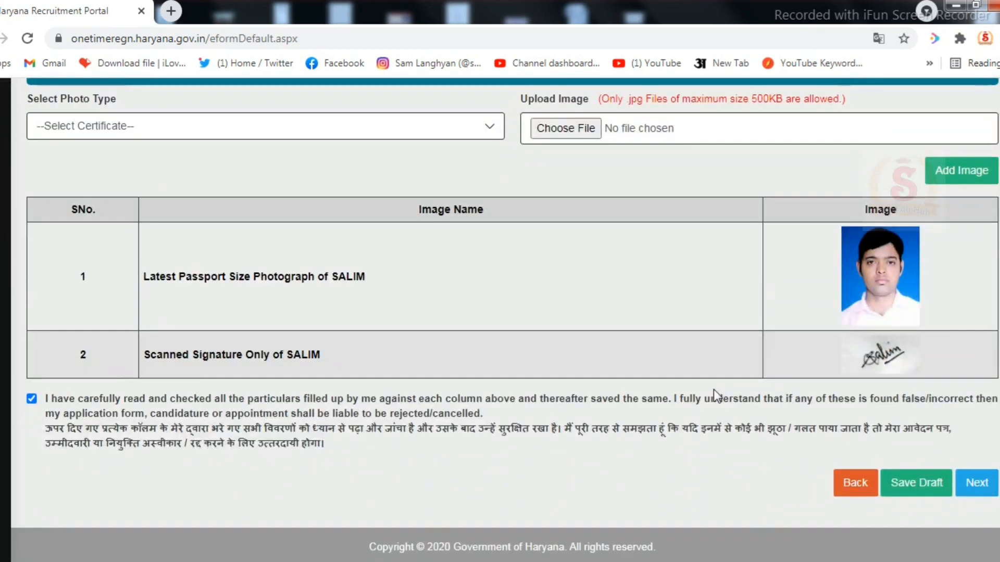
Open Step 5 and keep HARYANA as state of employment with Currently Serving status
{"action": "left_click", "coordinate": [992, 500]}
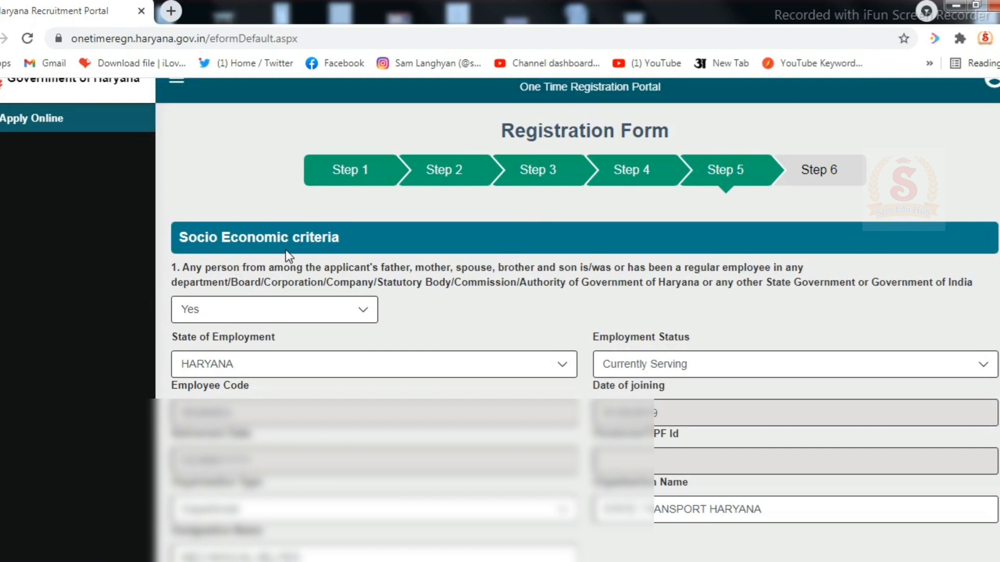
{"action": "left_click", "coordinate": [176, 79]}
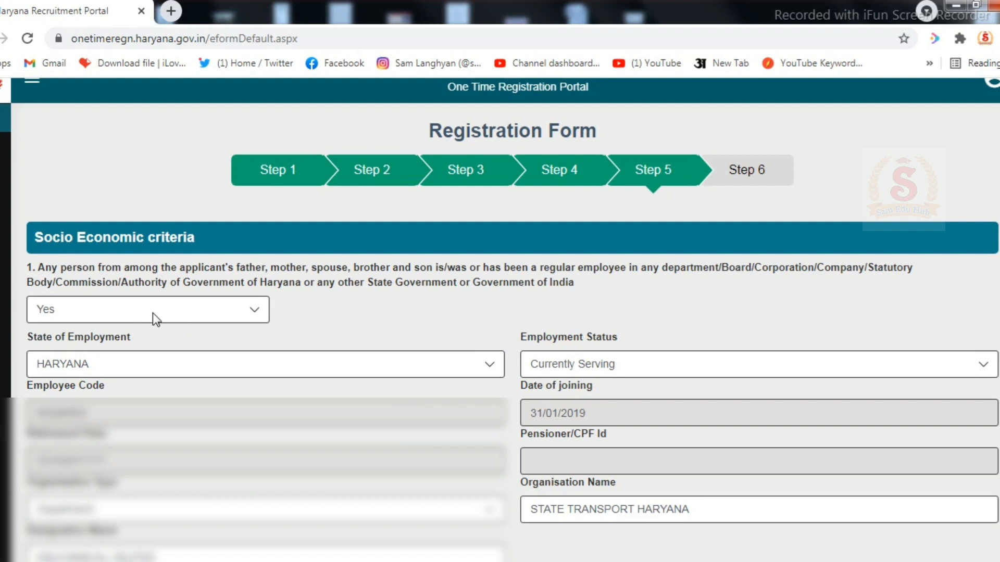
{"action": "left_click", "coordinate": [140, 372]}
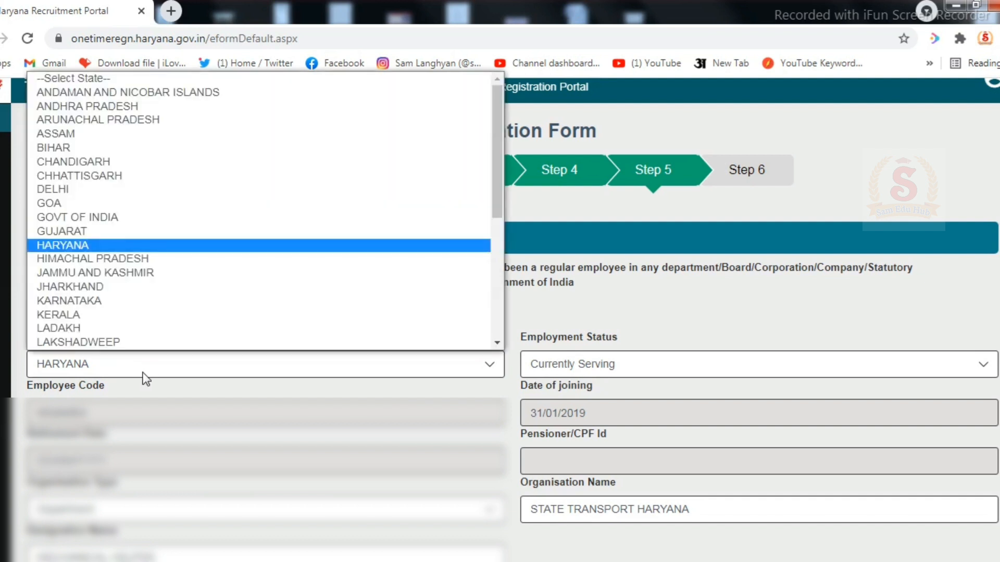
{"action": "left_click", "coordinate": [143, 372]}
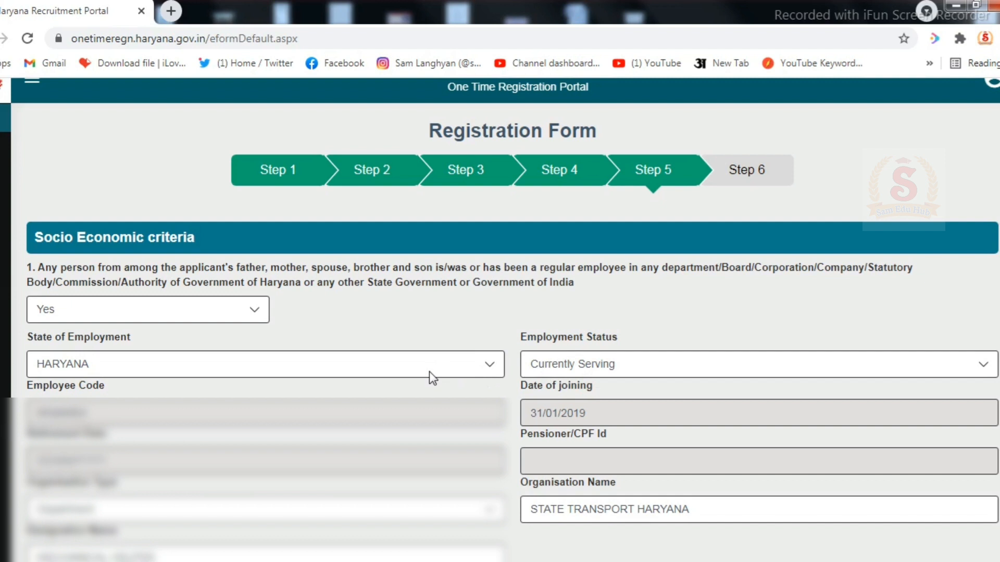
{"action": "left_click", "coordinate": [608, 373]}
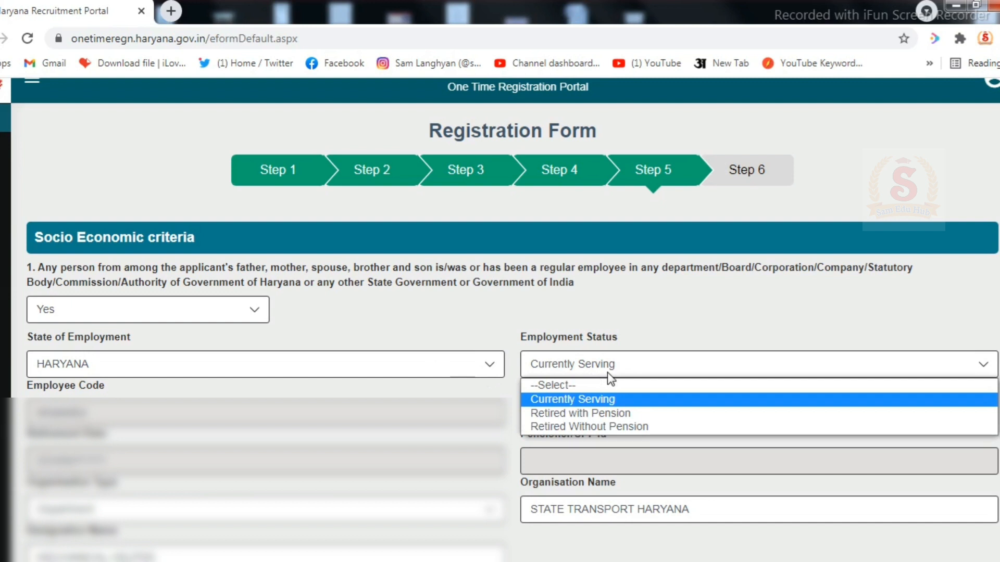
{"action": "left_click", "coordinate": [323, 415]}
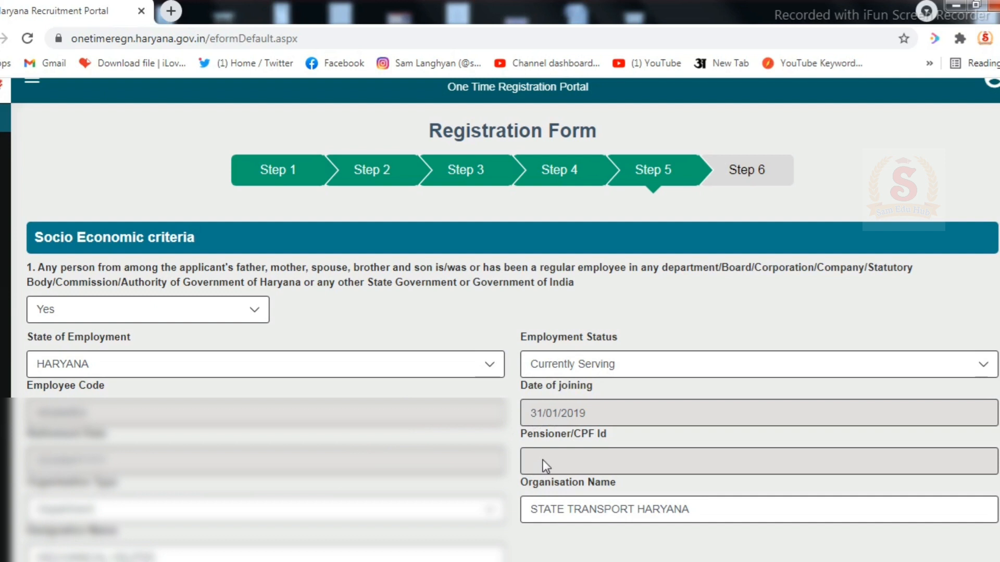
{"action": "scroll", "coordinate": [543, 460], "scroll_direction": "down", "scroll_amount": 2}
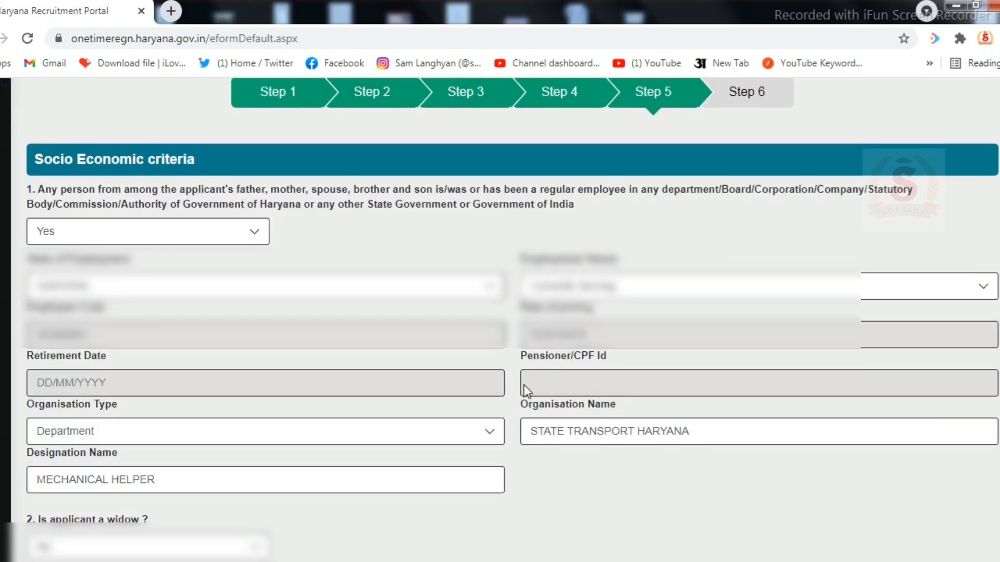
{"action": "left_click", "coordinate": [298, 431]}
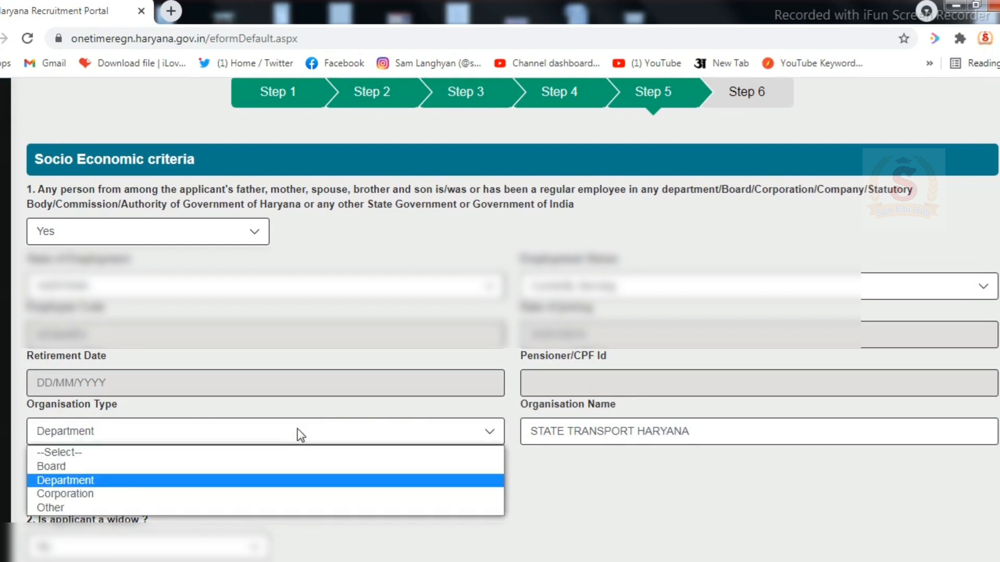
{"action": "left_click", "coordinate": [301, 435]}
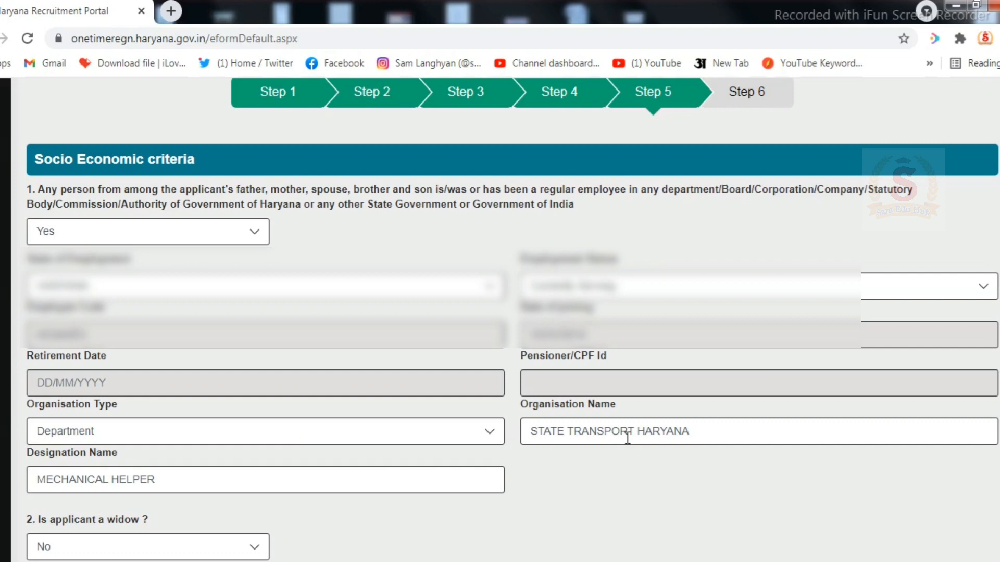
{"action": "scroll", "coordinate": [628, 437], "scroll_direction": "down", "scroll_amount": 1}
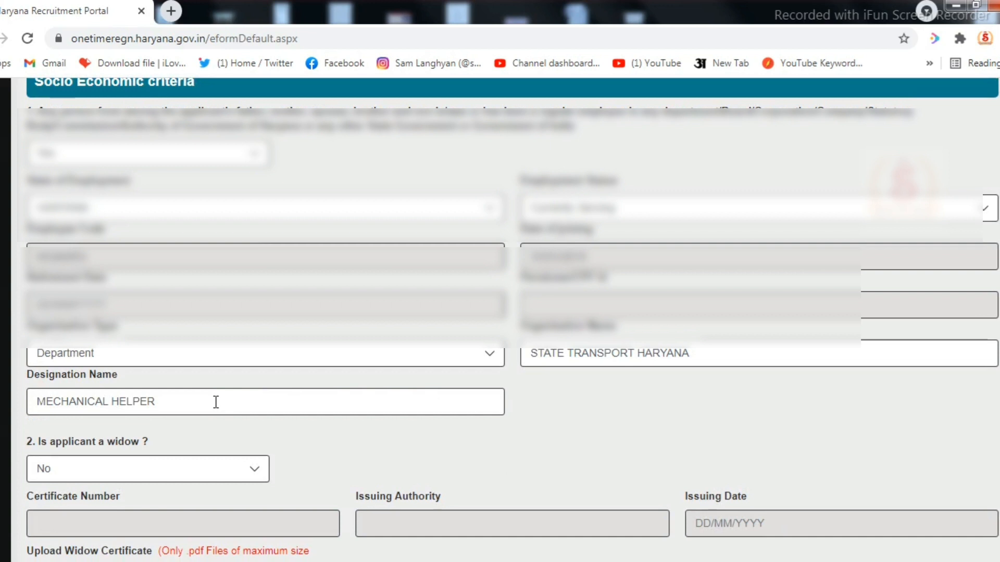
{"action": "scroll", "coordinate": [221, 410], "scroll_direction": "down", "scroll_amount": 1}
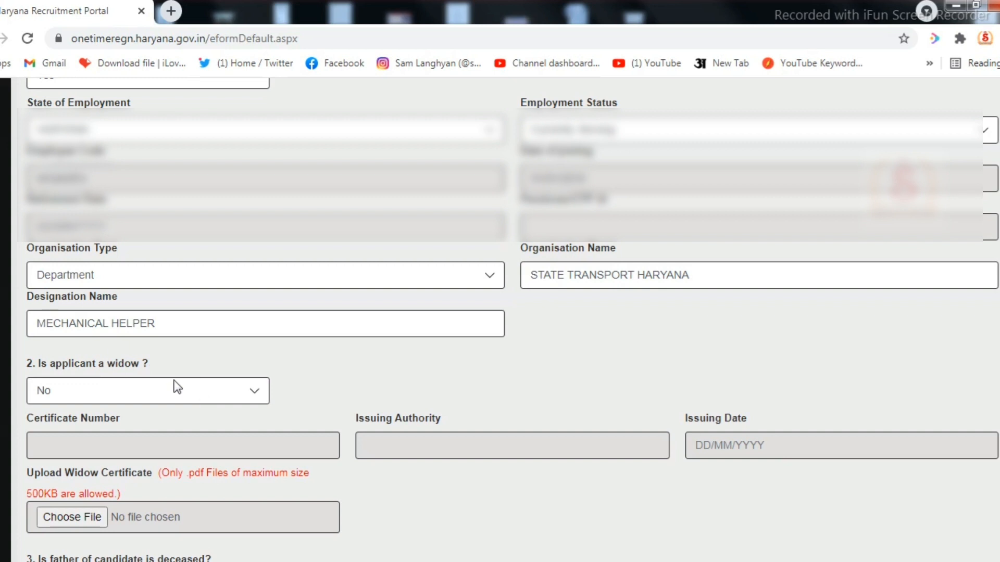
{"action": "scroll", "coordinate": [174, 380], "scroll_direction": "down", "scroll_amount": 3}
{"action": "scroll", "coordinate": [129, 371], "scroll_direction": "down", "scroll_amount": 2}
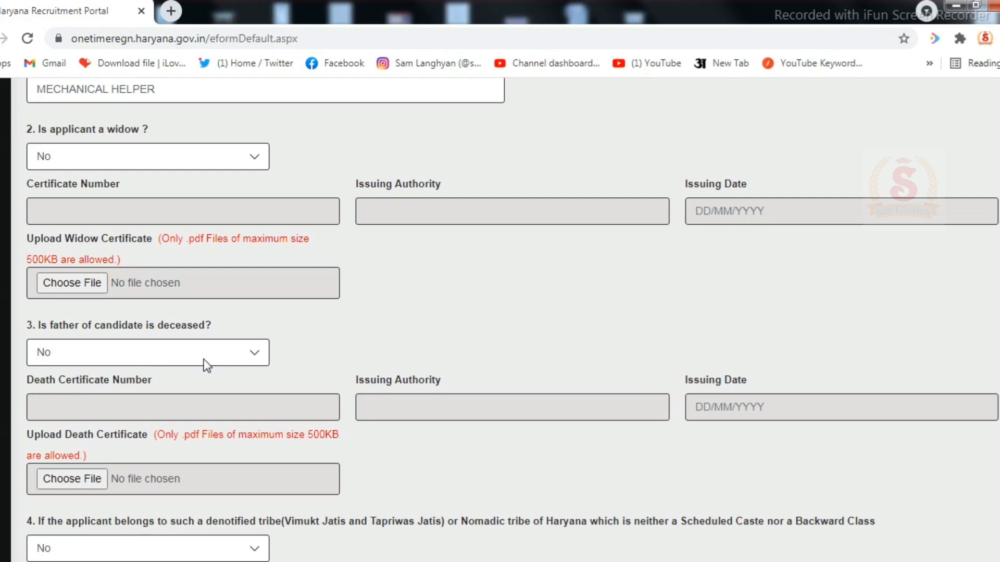
Set 'Is age relaxation required for Work experience?' to No on the Step 5 form
{"action": "scroll", "coordinate": [208, 364], "scroll_direction": "down", "scroll_amount": 1}
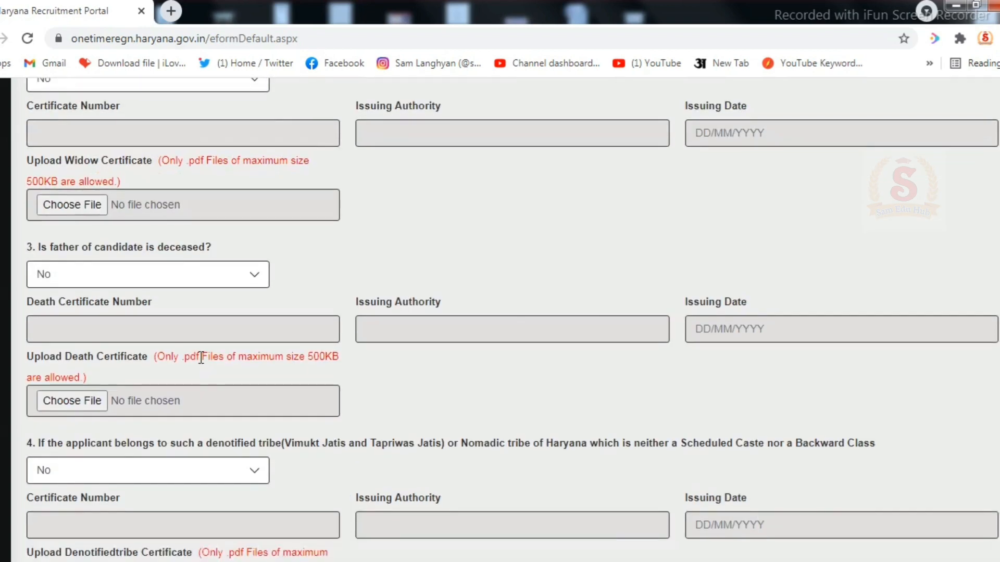
{"action": "scroll", "coordinate": [205, 362], "scroll_direction": "down", "scroll_amount": 1}
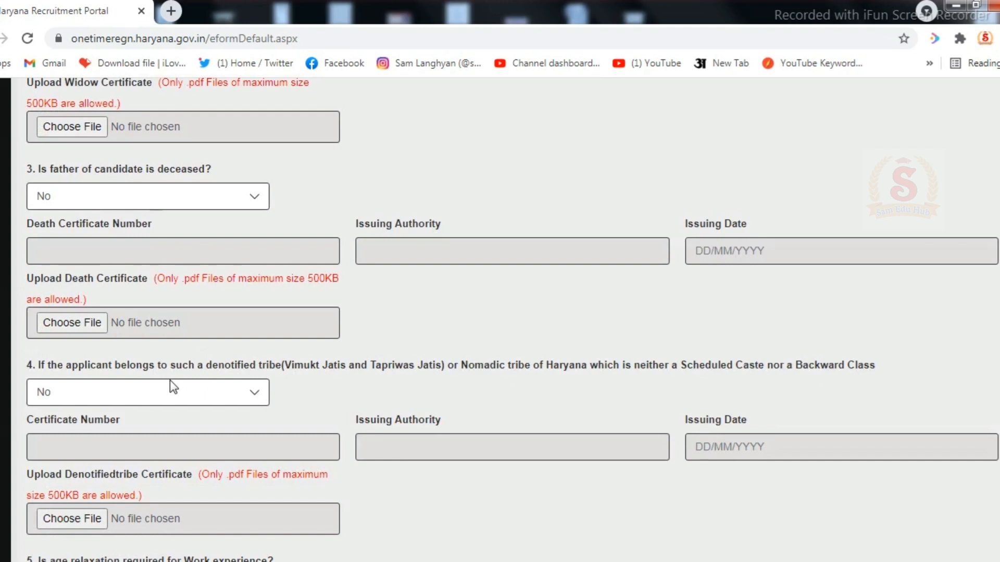
{"action": "scroll", "coordinate": [170, 383], "scroll_direction": "down", "scroll_amount": 1}
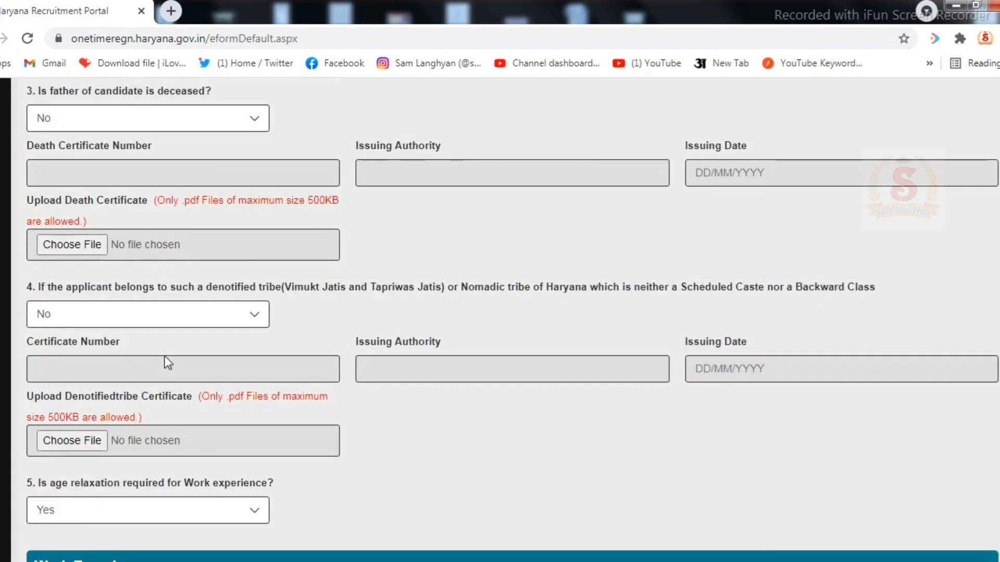
{"action": "scroll", "coordinate": [168, 363], "scroll_direction": "down", "scroll_amount": 1}
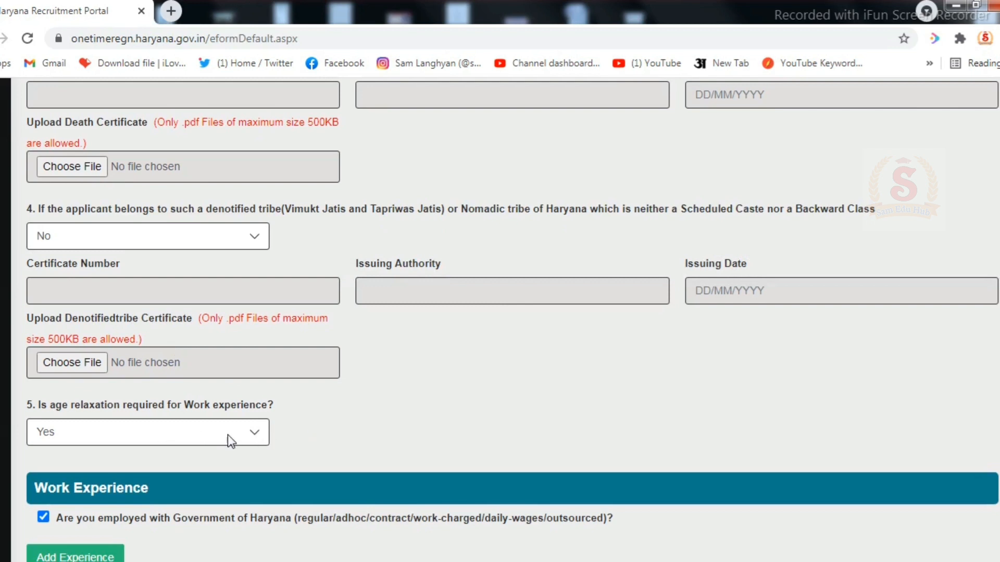
{"action": "left_click", "coordinate": [241, 440]}
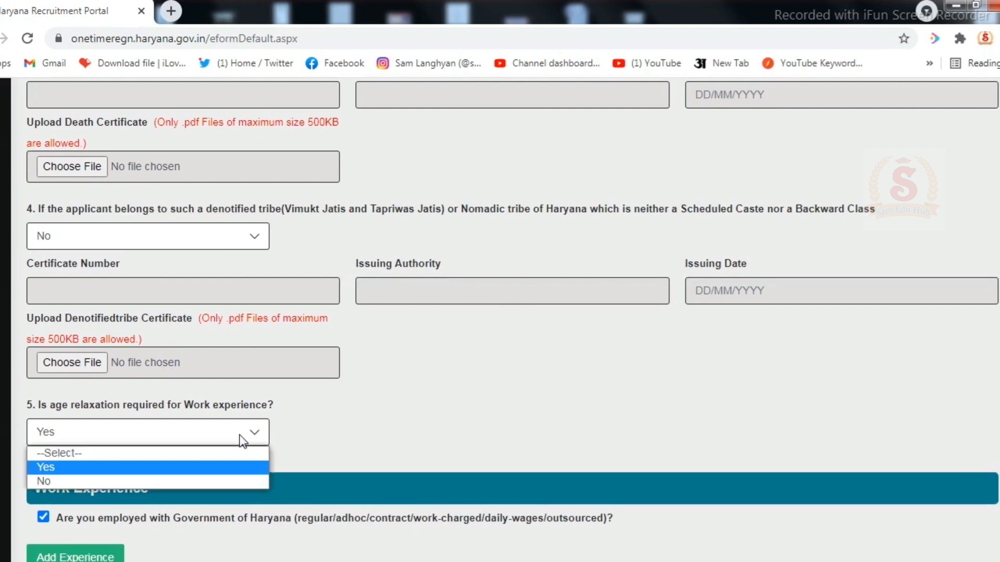
{"action": "left_click", "coordinate": [121, 479]}
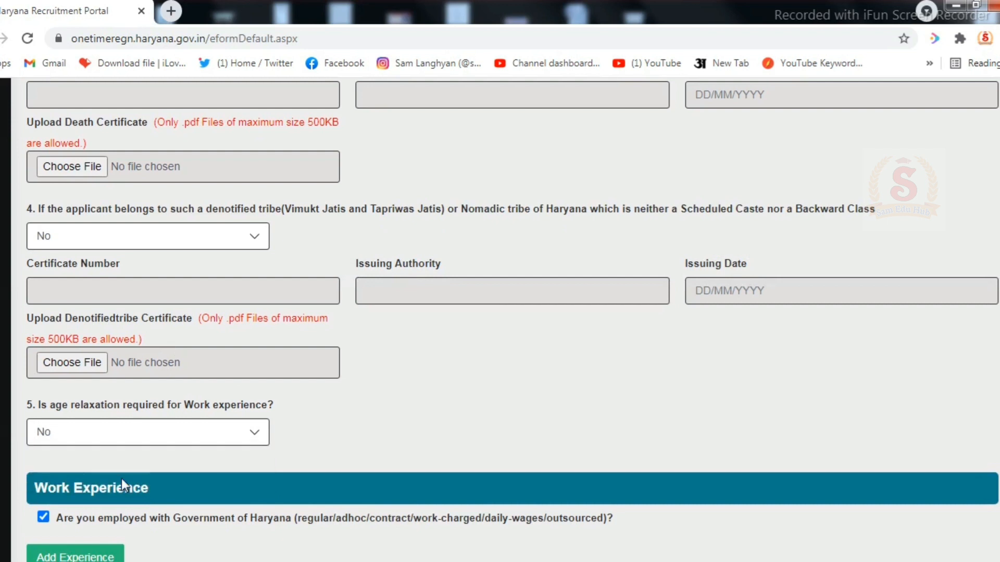
{"action": "scroll", "coordinate": [238, 471], "scroll_direction": "down", "scroll_amount": 2}
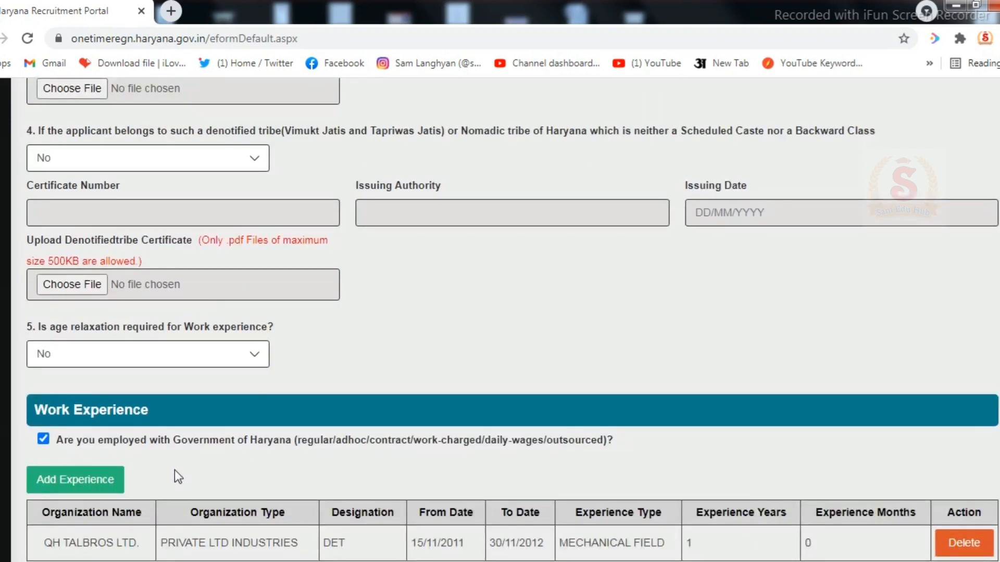
Untick the Government of Haryana employment checkbox
{"action": "left_click", "coordinate": [44, 441]}
{"action": "scroll", "coordinate": [146, 451], "scroll_direction": "down", "scroll_amount": 2}
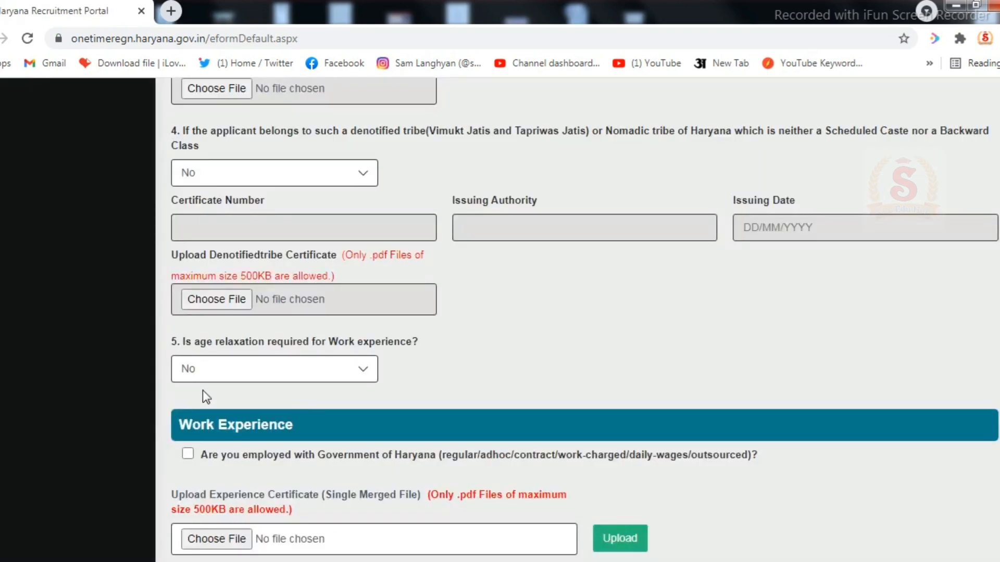
{"action": "scroll", "coordinate": [204, 393], "scroll_direction": "down", "scroll_amount": 2}
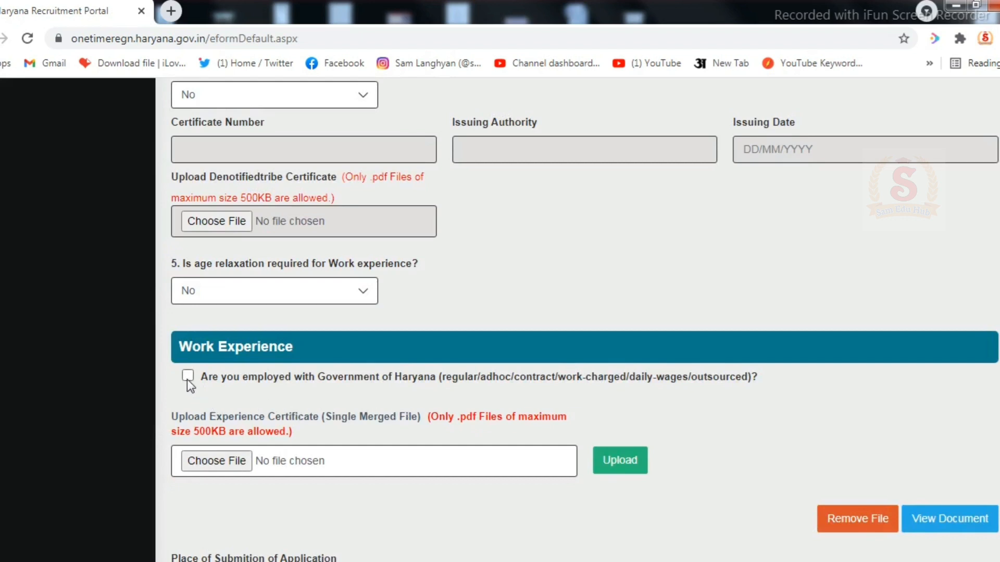
{"action": "scroll", "coordinate": [319, 385], "scroll_direction": "down", "scroll_amount": 1}
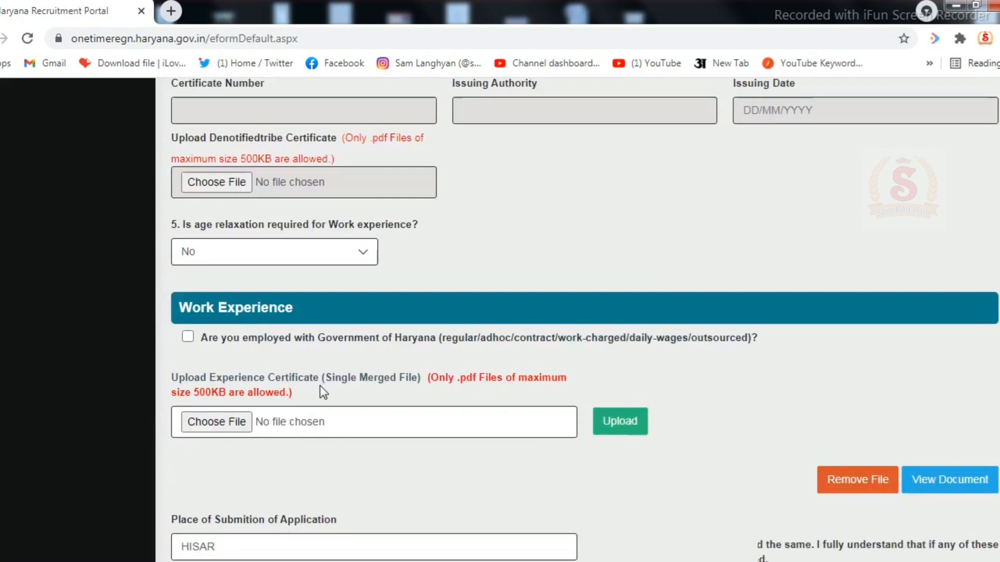
{"action": "scroll", "coordinate": [319, 387], "scroll_direction": "down", "scroll_amount": 3}
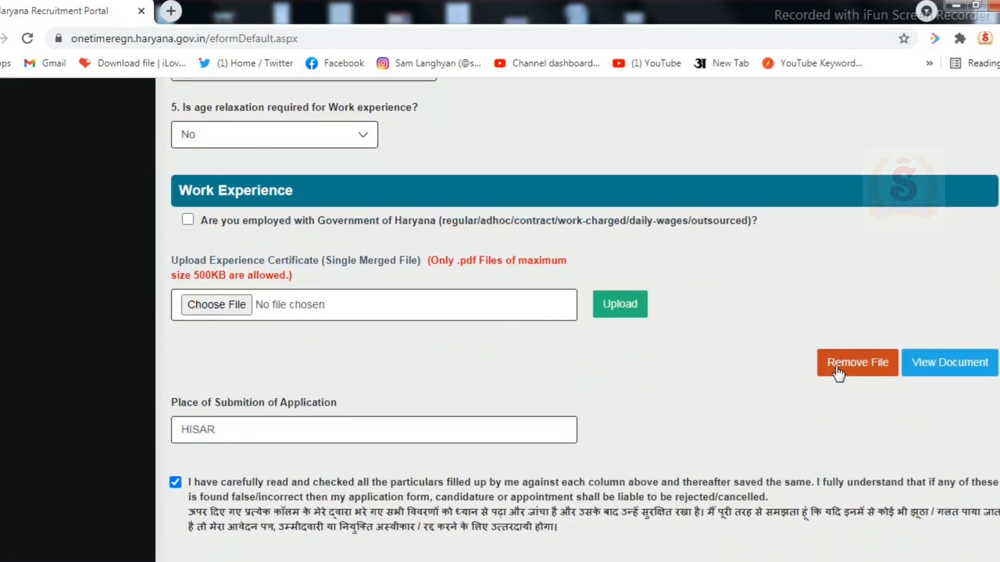
Remove the uploaded experience certificate file
{"action": "left_click", "coordinate": [866, 371]}
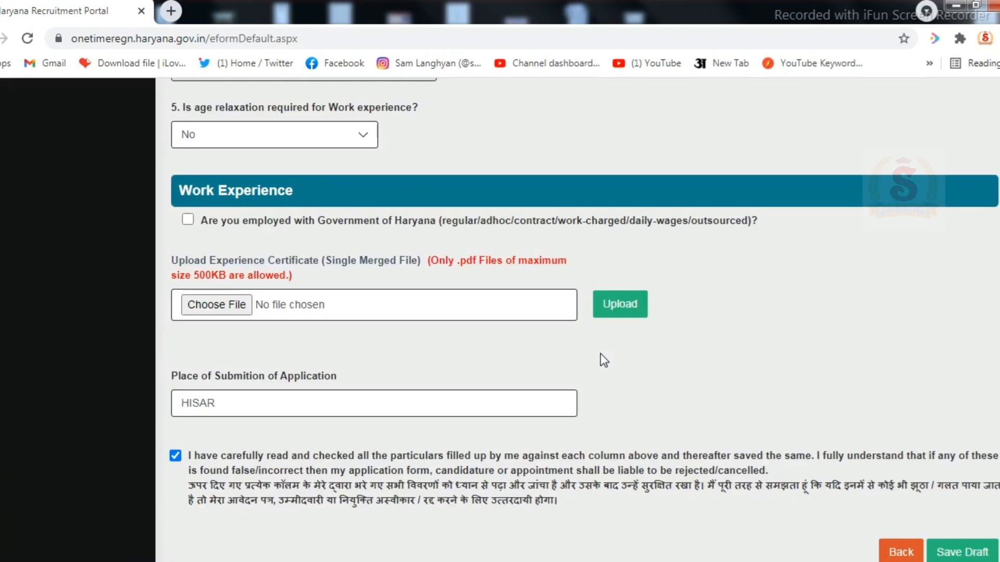
{"action": "scroll", "coordinate": [601, 354], "scroll_direction": "down", "scroll_amount": 1}
{"action": "scroll", "coordinate": [601, 354], "scroll_direction": "up", "scroll_amount": 1}
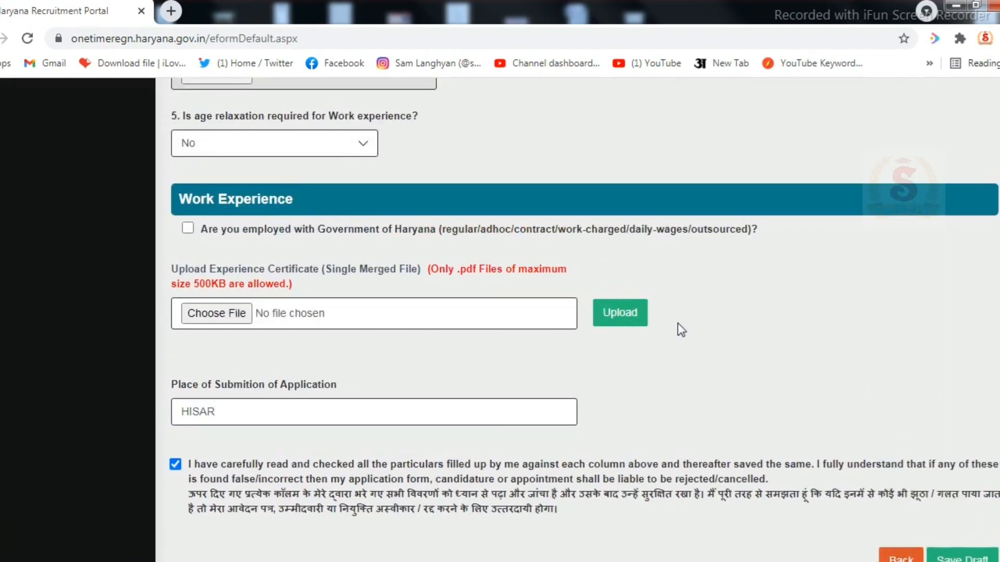
{"action": "scroll", "coordinate": [229, 315], "scroll_direction": "down", "scroll_amount": 1}
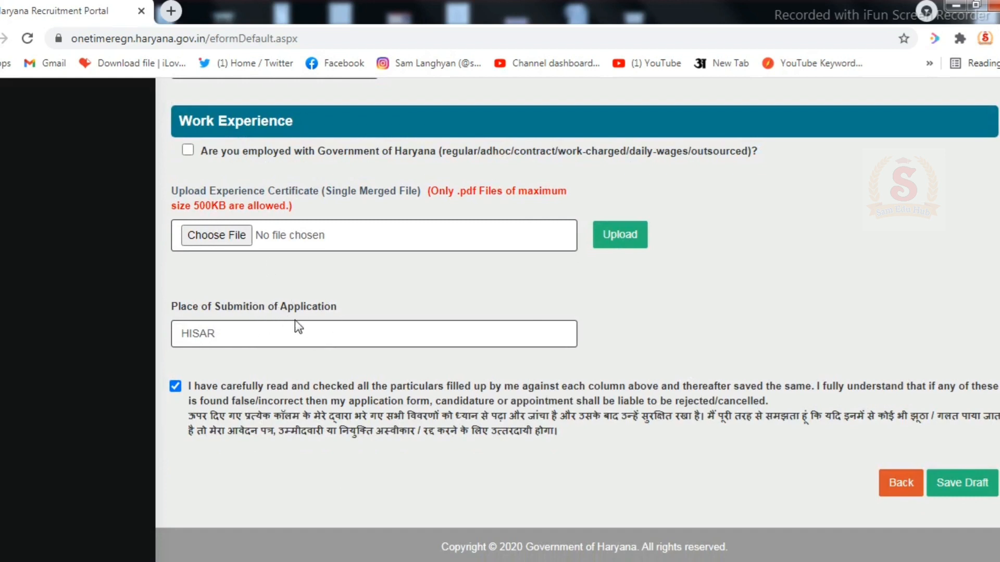
Save the Step 5 details as a draft with submission place HISAR, then attempt Final Submit
{"action": "left_click", "coordinate": [261, 342]}
{"action": "left_click", "coordinate": [961, 487]}
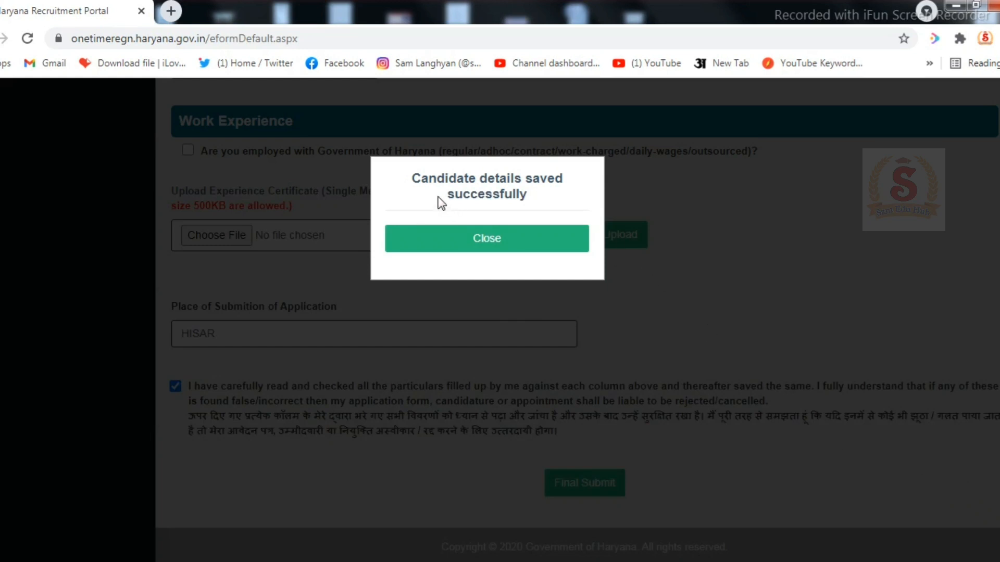
{"action": "left_click", "coordinate": [465, 245]}
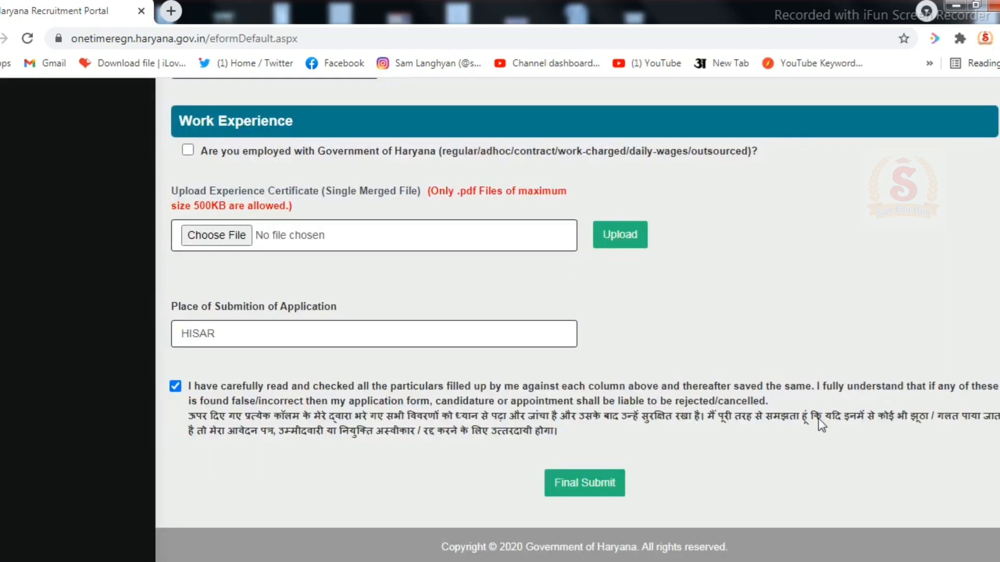
{"action": "left_click", "coordinate": [594, 485]}
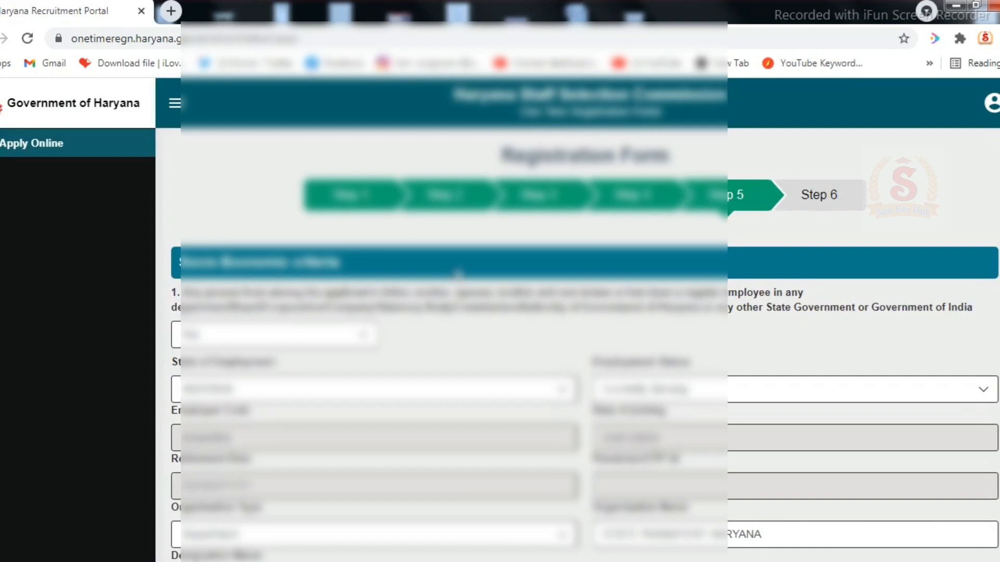
{"action": "scroll", "coordinate": [458, 272], "scroll_direction": "down", "scroll_amount": 20}
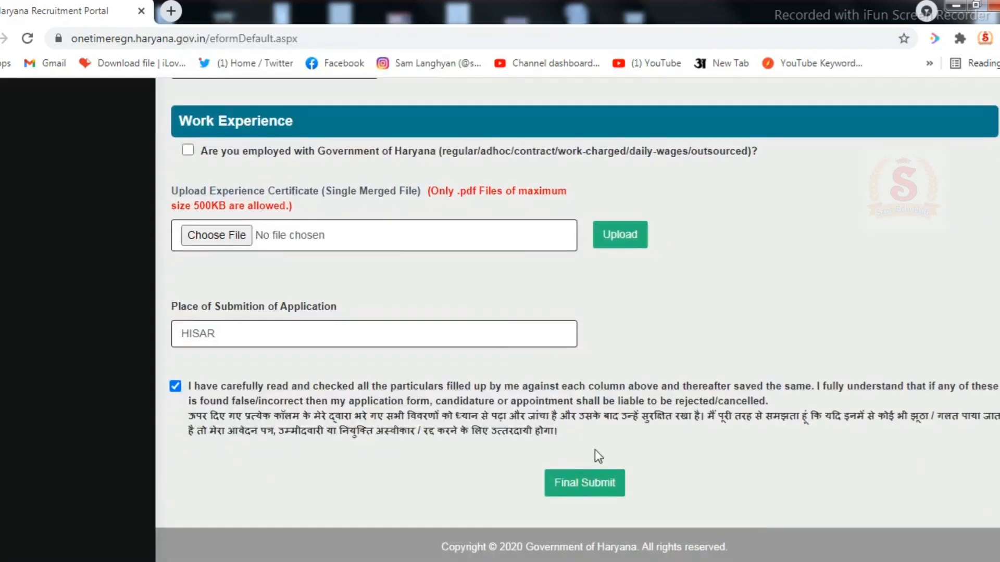
Final-submit the form, confirm it, and download the filled application form for printing
{"action": "left_click", "coordinate": [594, 485]}
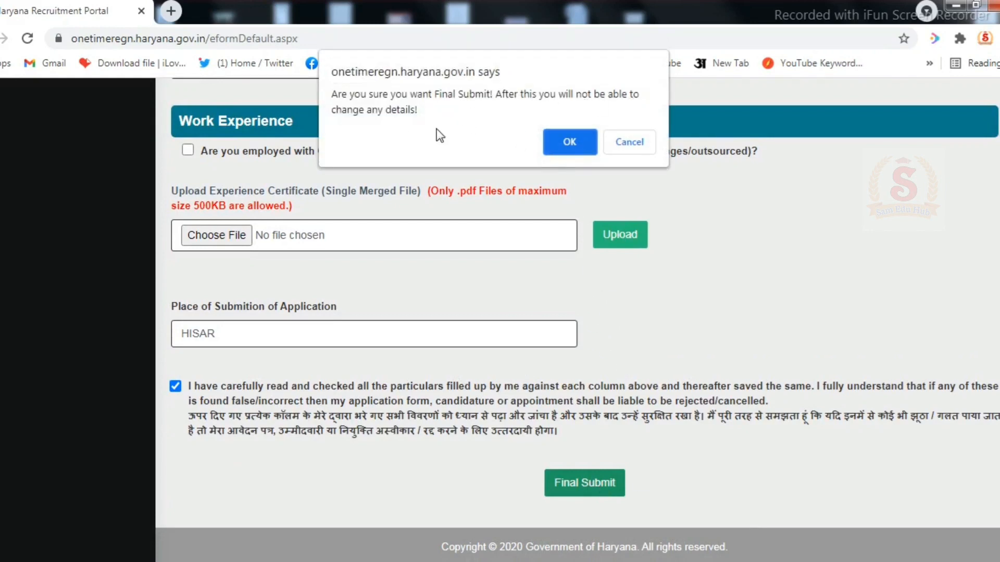
{"action": "left_click", "coordinate": [557, 141]}
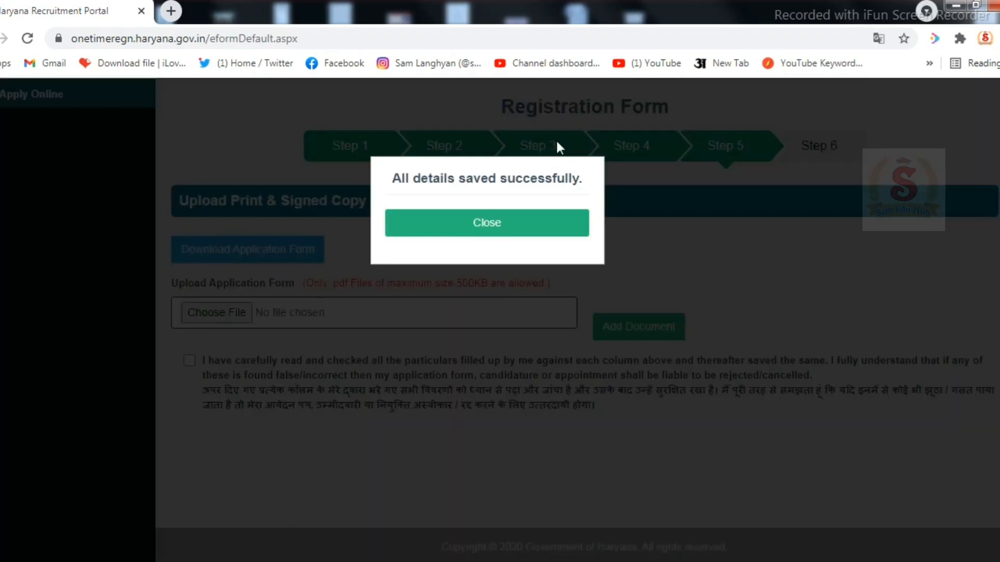
{"action": "left_click", "coordinate": [491, 237]}
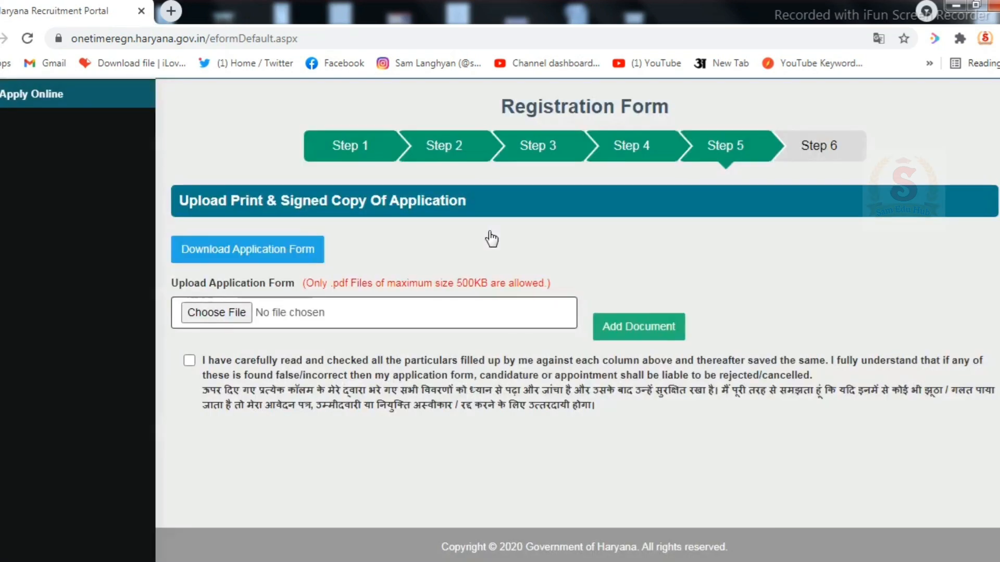
{"action": "left_click", "coordinate": [288, 255]}
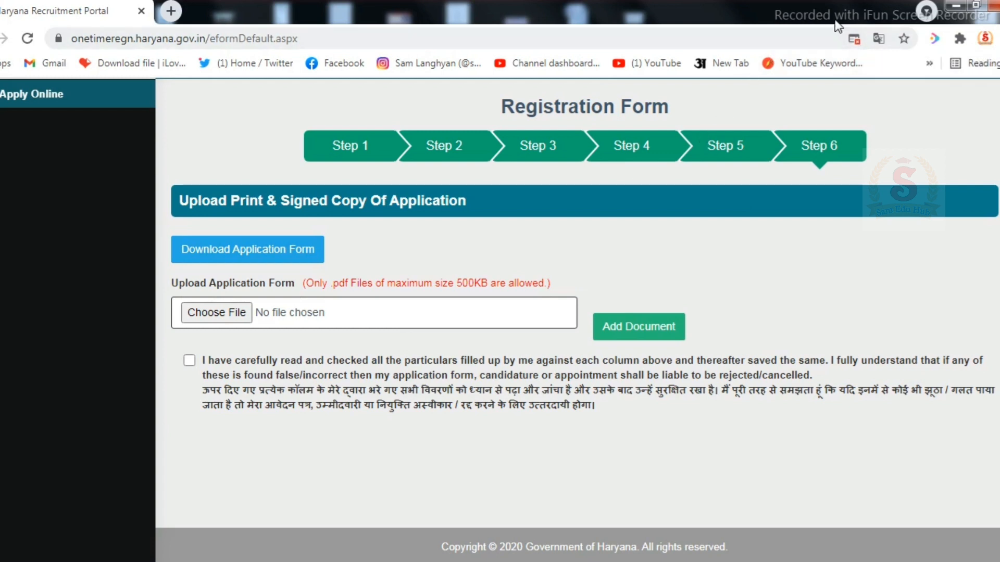
{"action": "left_click", "coordinate": [857, 39]}
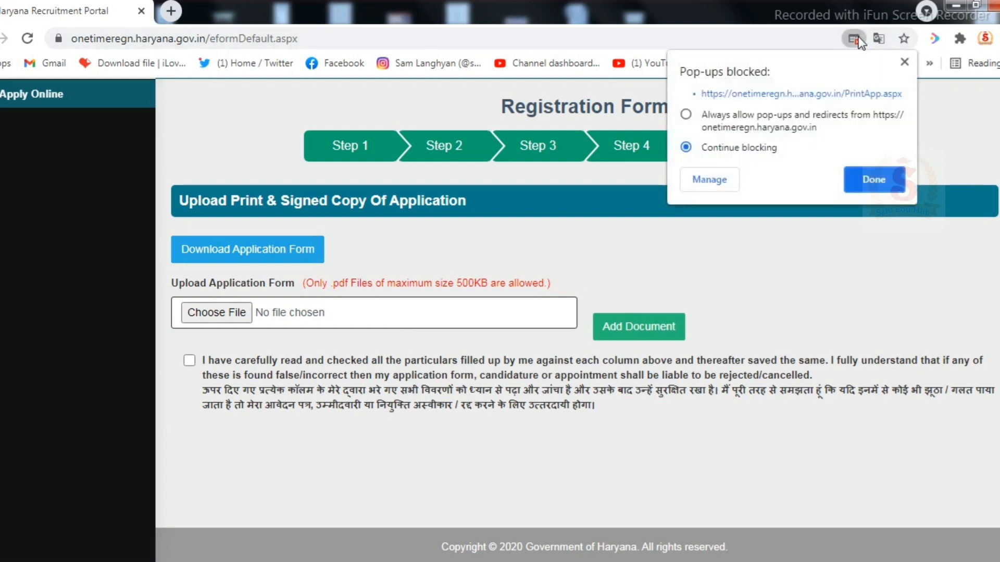
{"action": "left_click", "coordinate": [686, 116]}
{"action": "left_click", "coordinate": [875, 180]}
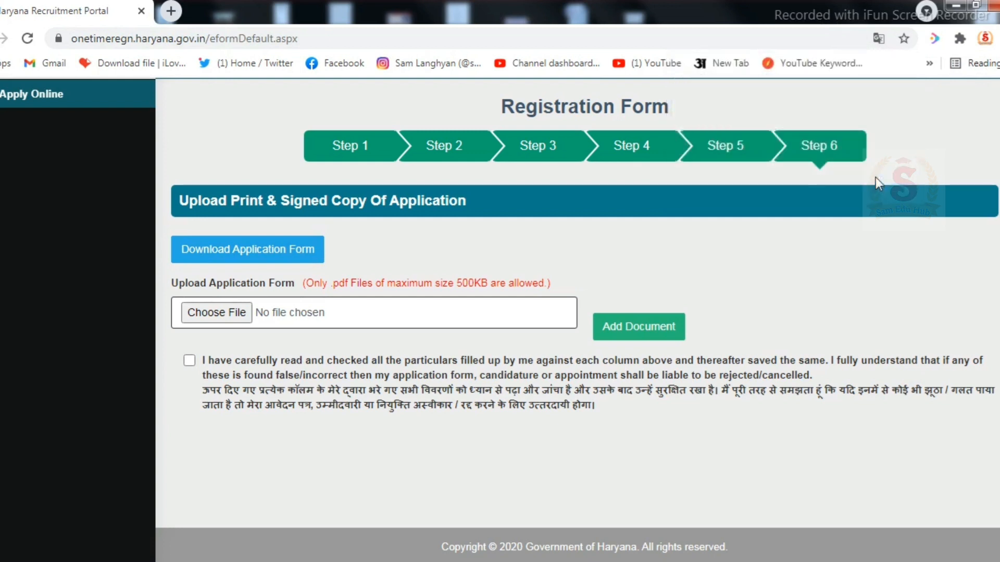
{"action": "left_click", "coordinate": [280, 252]}
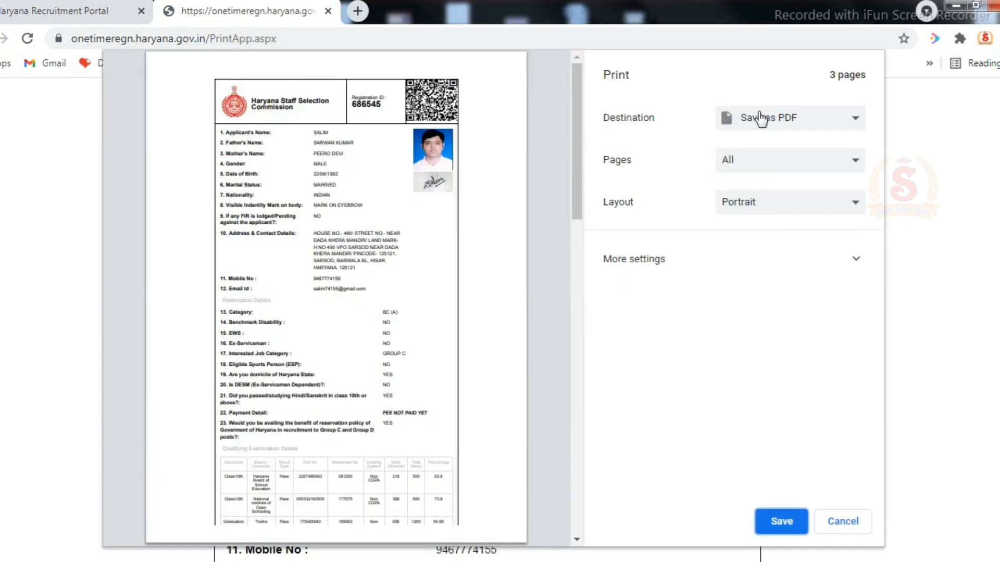
{"action": "left_click", "coordinate": [759, 115]}
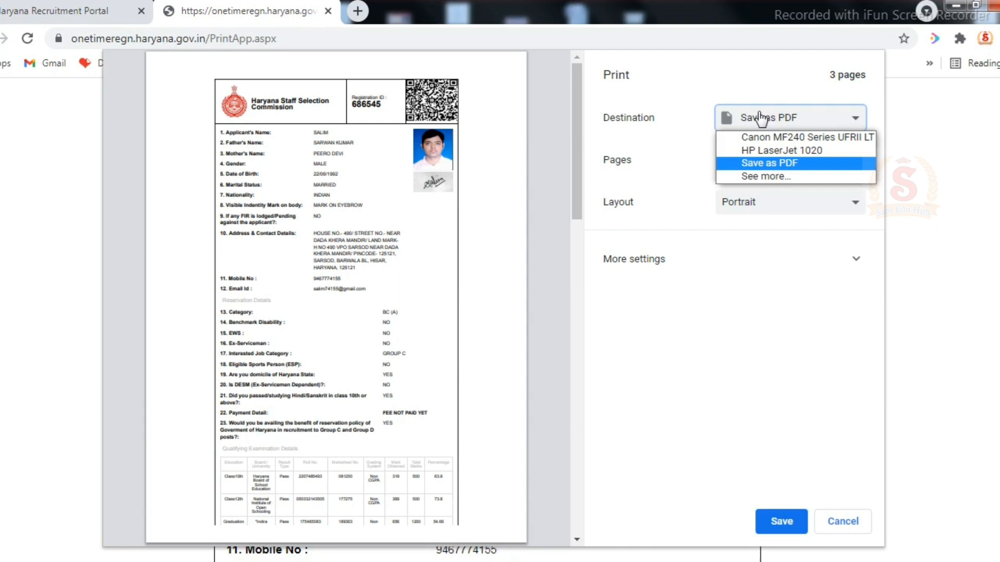
{"action": "left_click", "coordinate": [760, 119]}
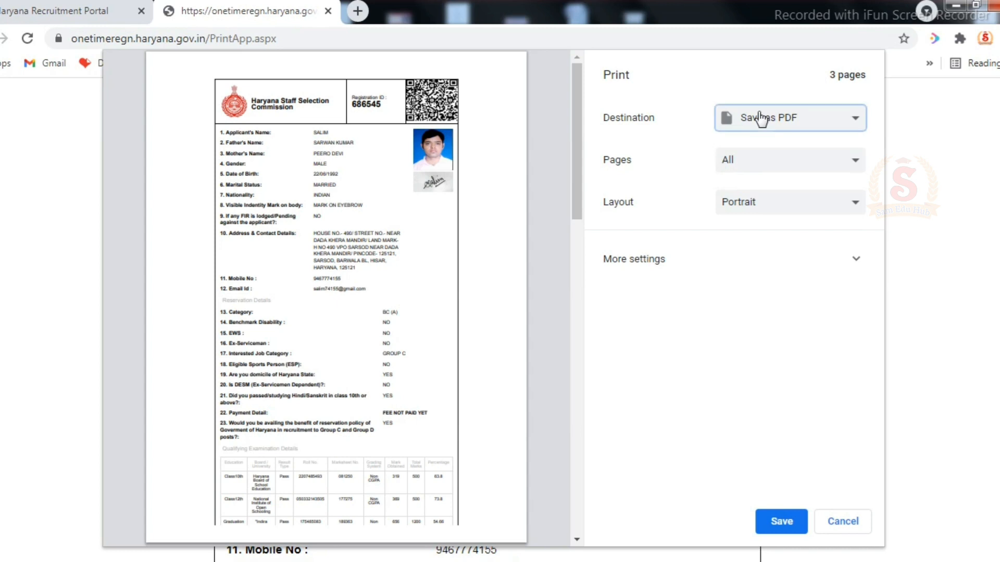
{"action": "left_click", "coordinate": [59, 20]}
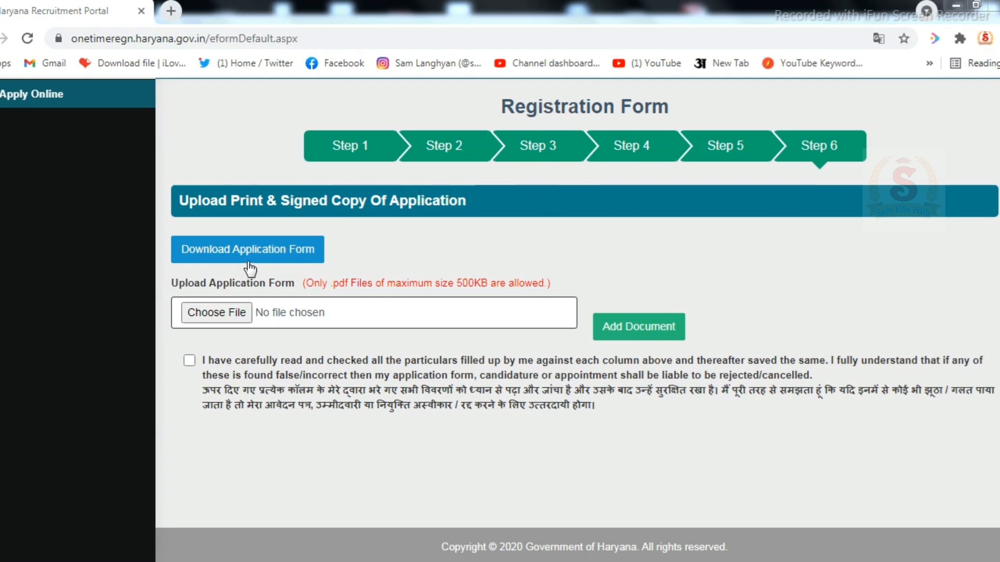
Attach cet 11.pdf as the signed application form and submit it with Add Document
{"action": "left_click", "coordinate": [237, 320]}
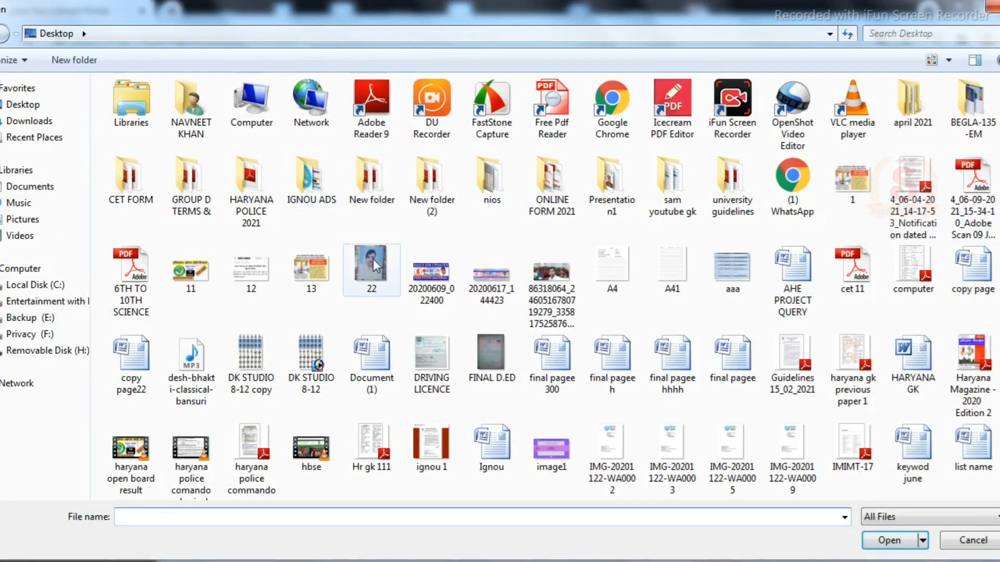
{"action": "type", "text": "c"}
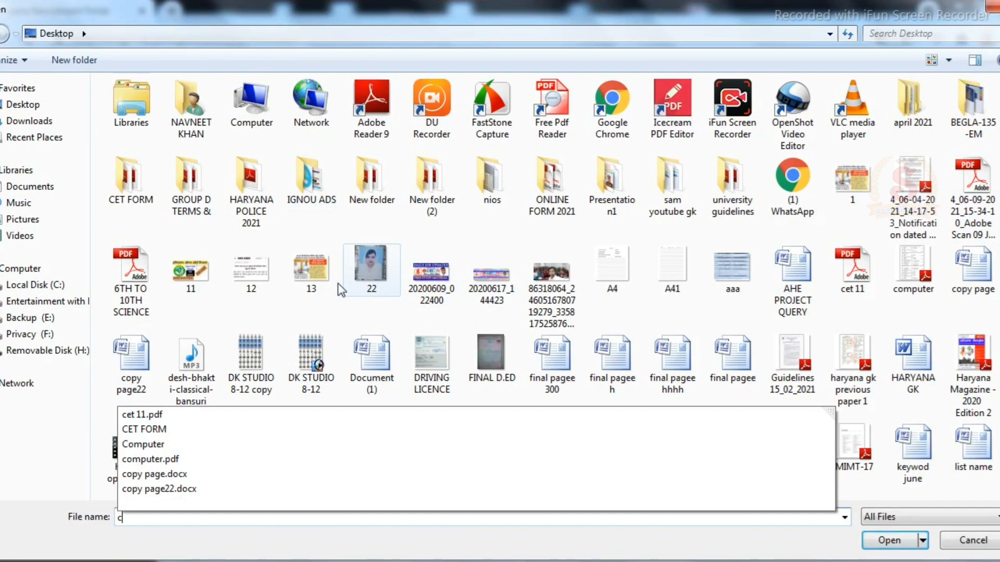
{"action": "left_click", "coordinate": [316, 226]}
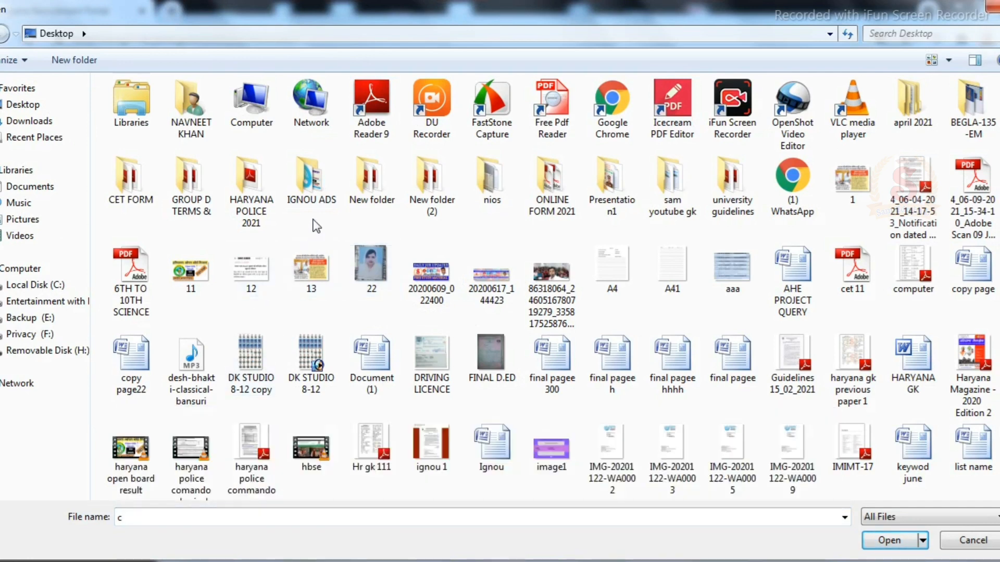
{"action": "key", "text": "c"}
{"action": "key", "text": "c"}
{"action": "key", "text": "c"}
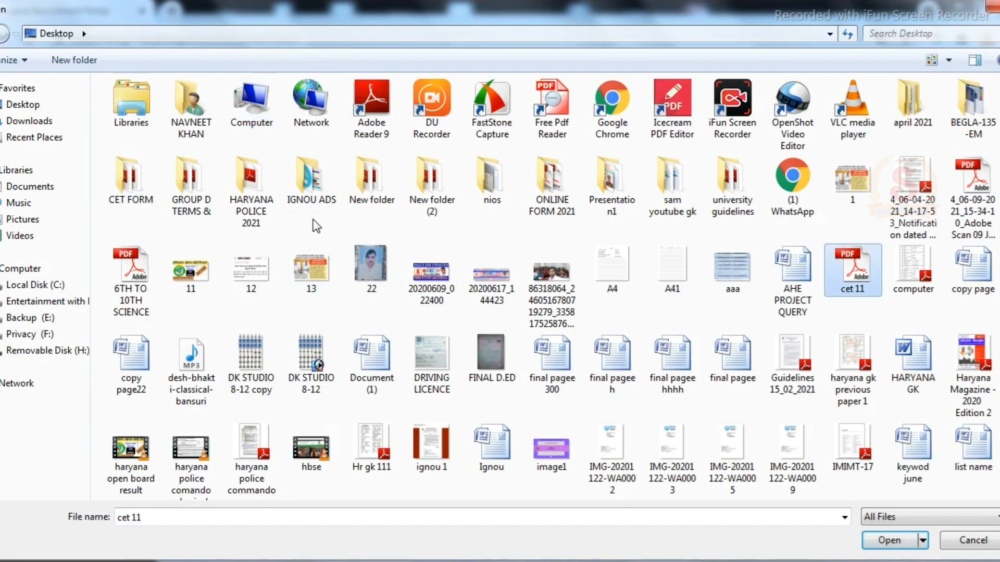
{"action": "double_click", "coordinate": [849, 291]}
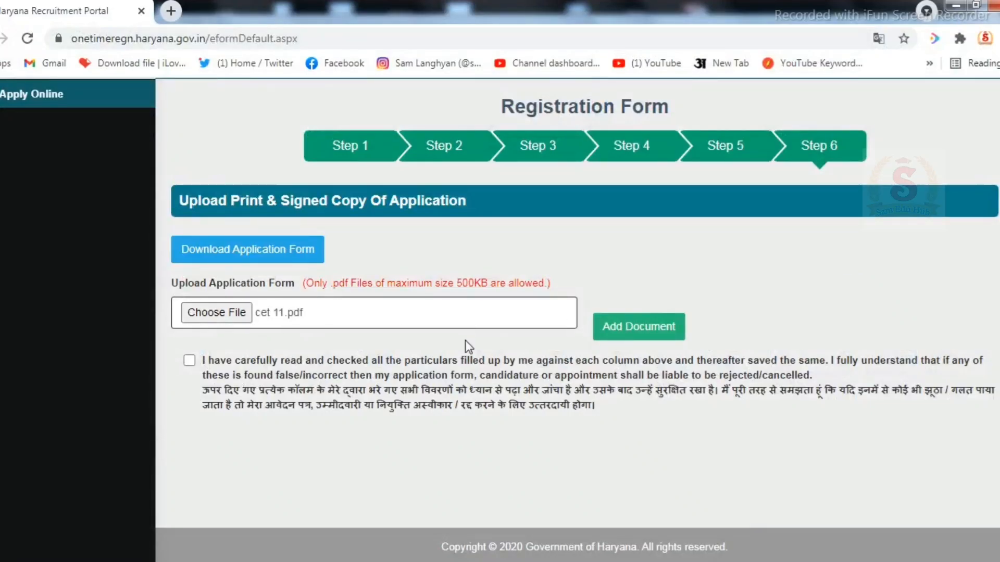
{"action": "left_click", "coordinate": [633, 337]}
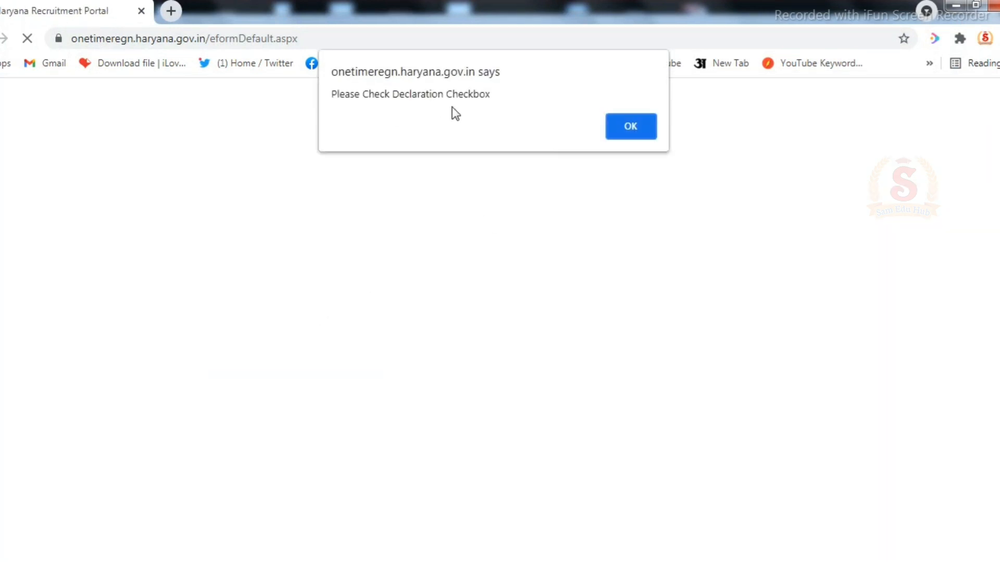
Dismiss the warning, reattach cet 11.pdf, tick the declaration and add the document
{"action": "left_click", "coordinate": [618, 129]}
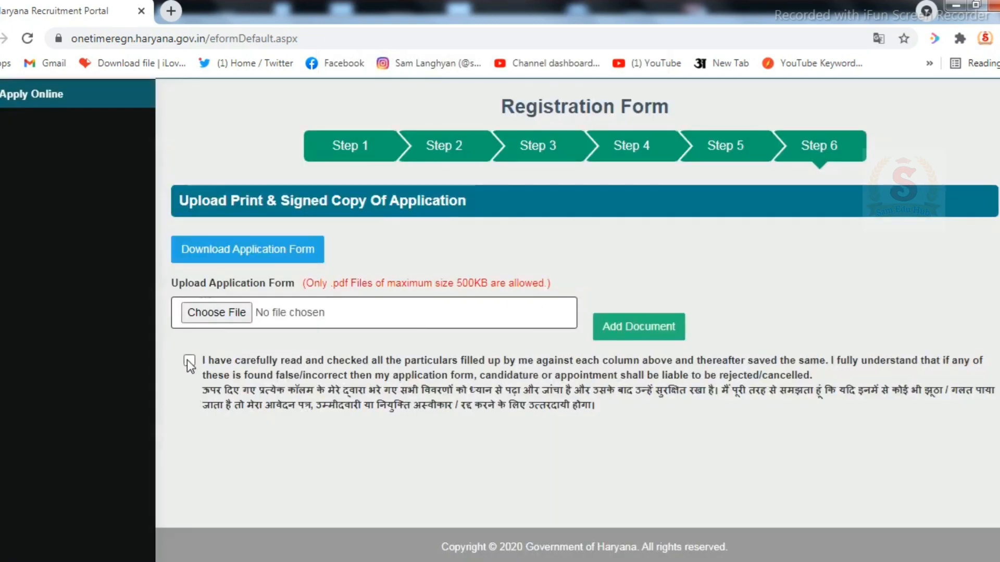
{"action": "left_click", "coordinate": [216, 315]}
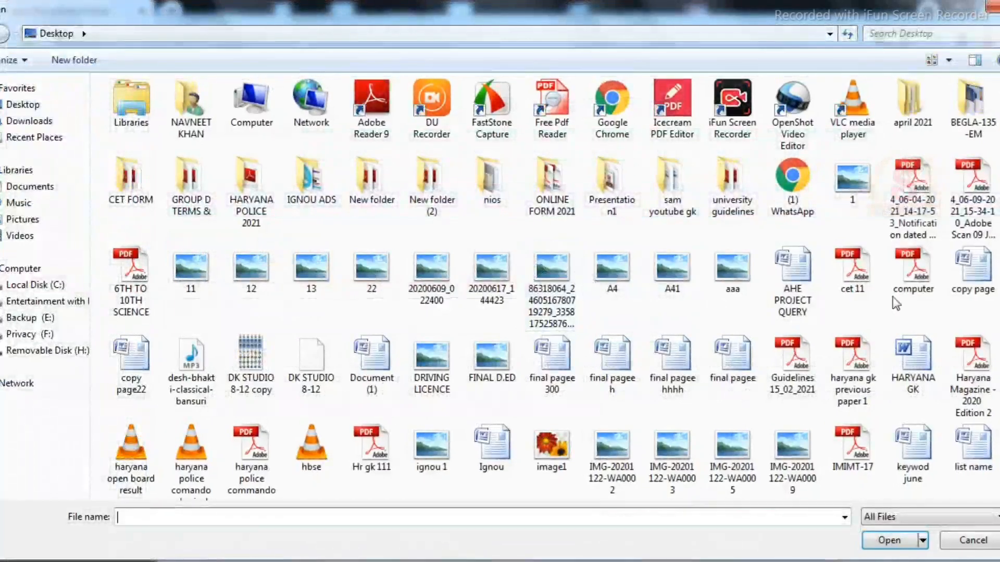
{"action": "left_click", "coordinate": [873, 276]}
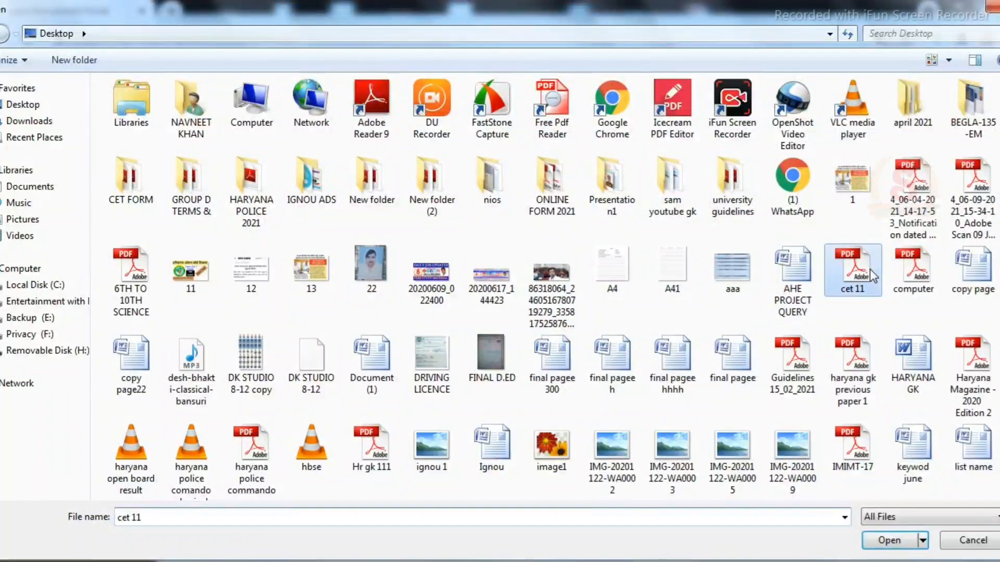
{"action": "double_click", "coordinate": [873, 276]}
{"action": "left_click", "coordinate": [189, 360]}
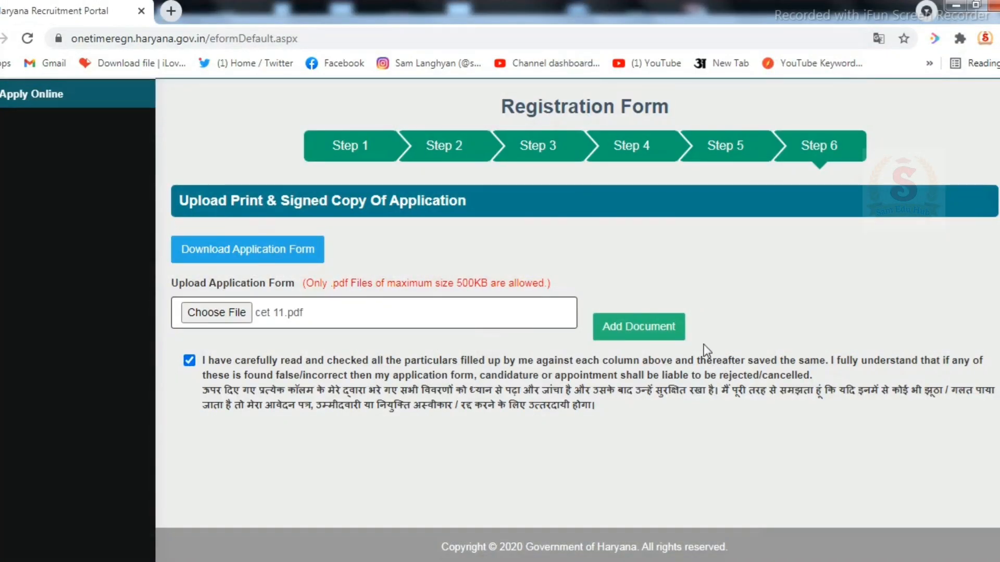
{"action": "left_click", "coordinate": [648, 333]}
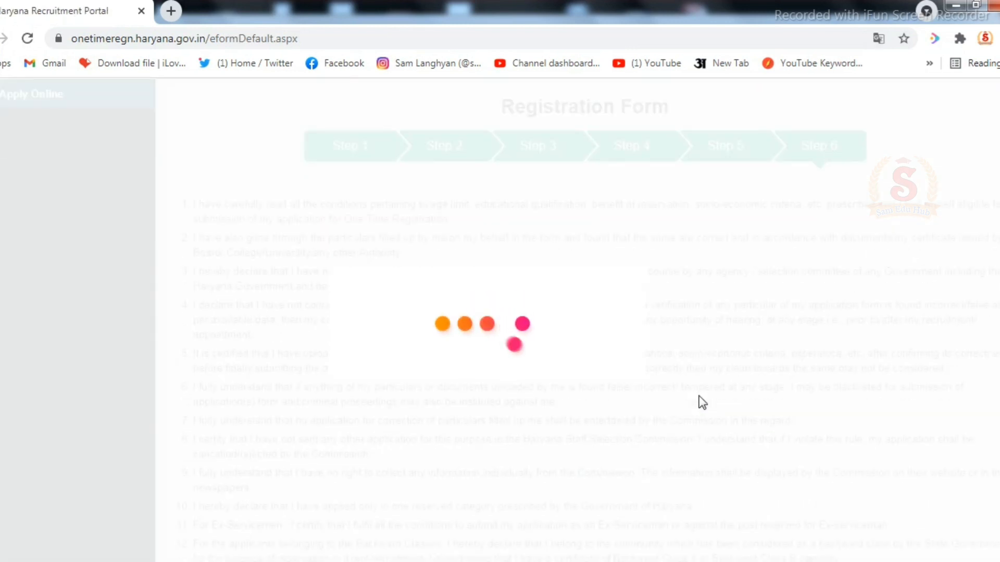
Agree to the terms and conditions and proceed to the fee payment step
{"action": "scroll", "coordinate": [699, 396], "scroll_direction": "down", "scroll_amount": 10}
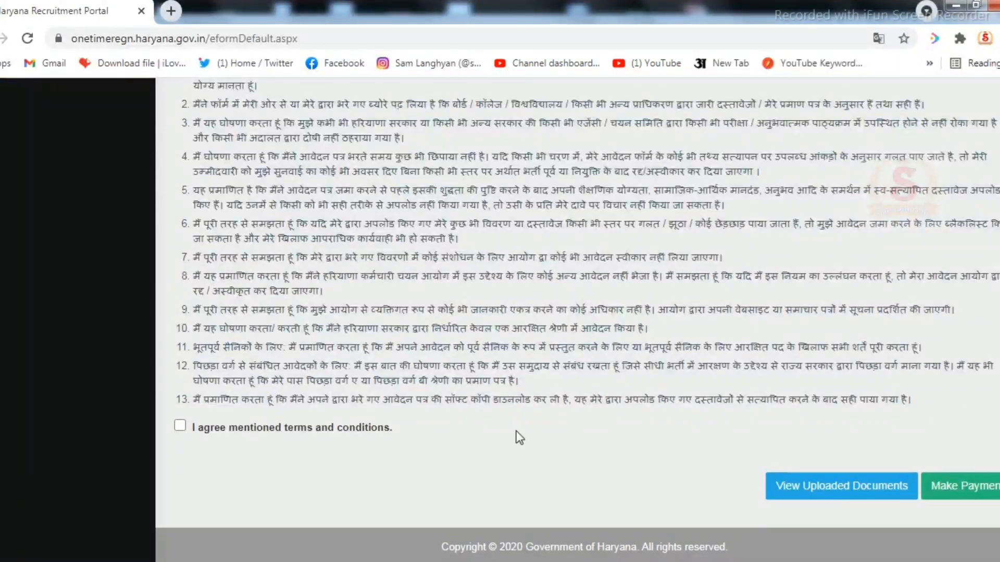
{"action": "left_click", "coordinate": [179, 427]}
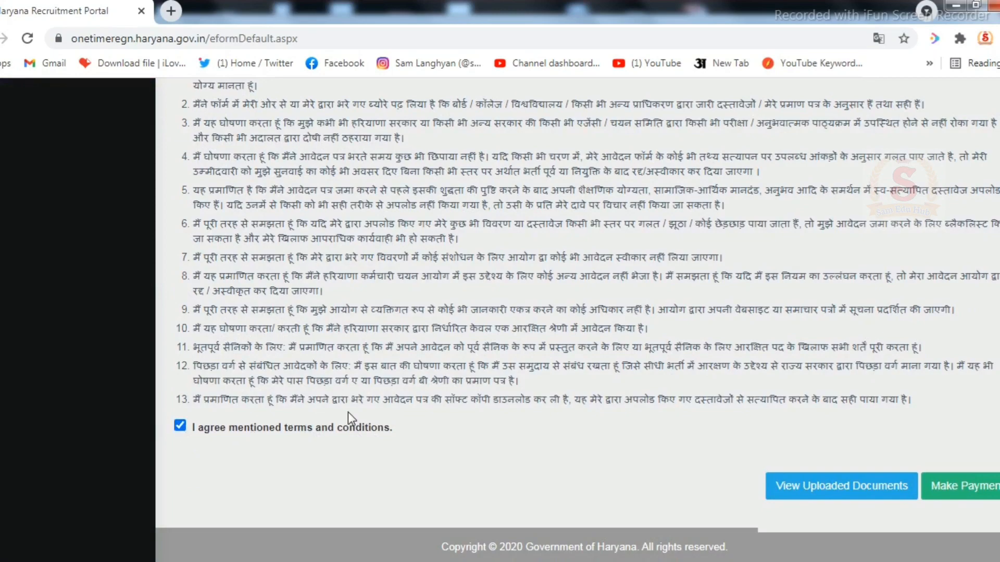
{"action": "scroll", "coordinate": [349, 411], "scroll_direction": "up", "scroll_amount": 10}
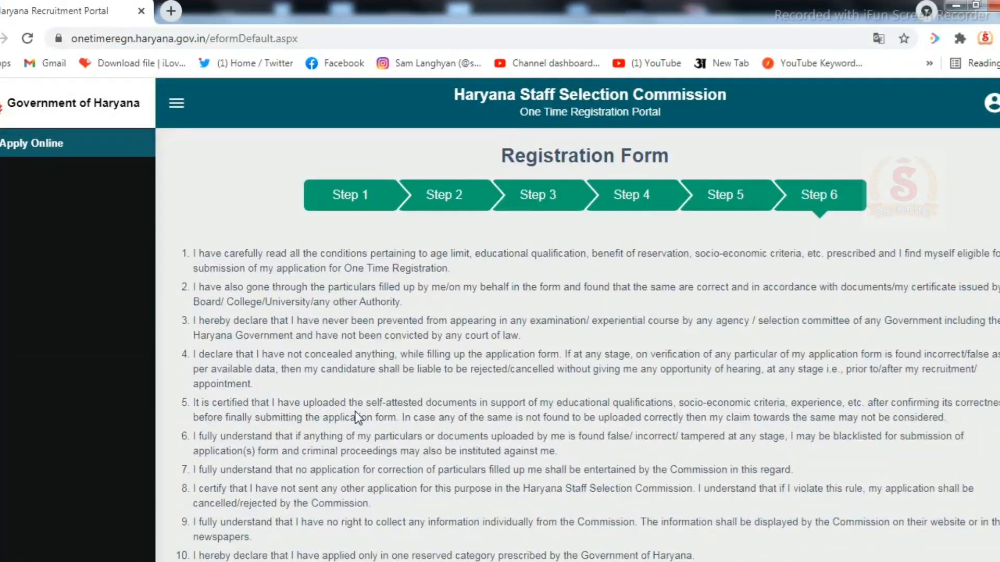
{"action": "scroll", "coordinate": [355, 412], "scroll_direction": "down", "scroll_amount": 10}
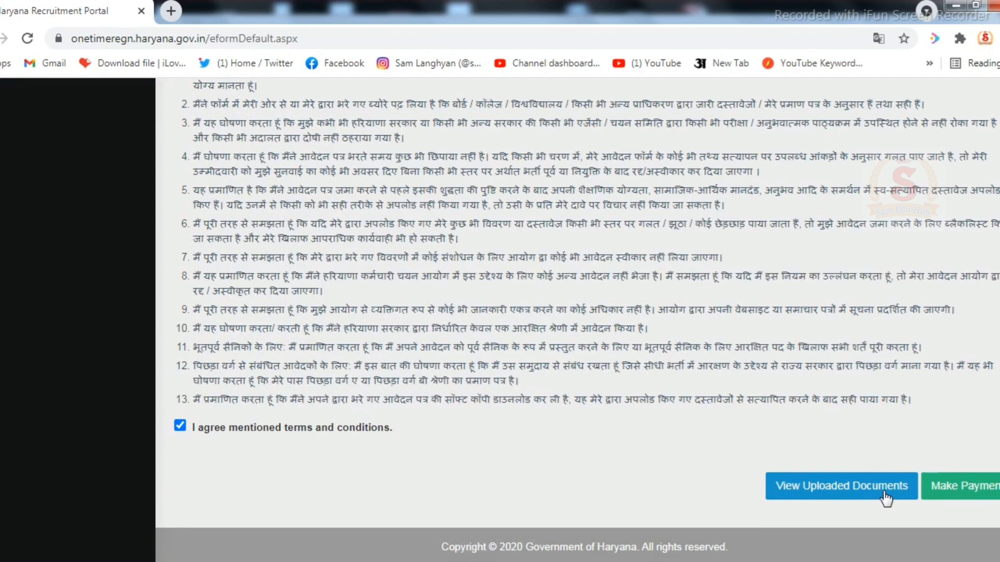
{"action": "left_click", "coordinate": [947, 489]}
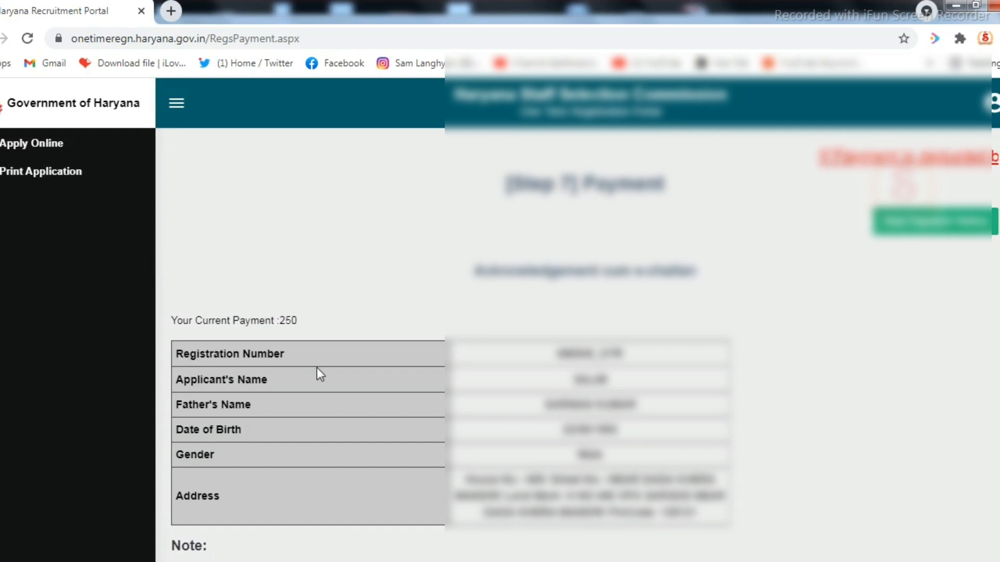
Select Punjab National Bank Aggregator as the bank and start the Rs 250 payment
{"action": "scroll", "coordinate": [420, 370], "scroll_direction": "down", "scroll_amount": 1}
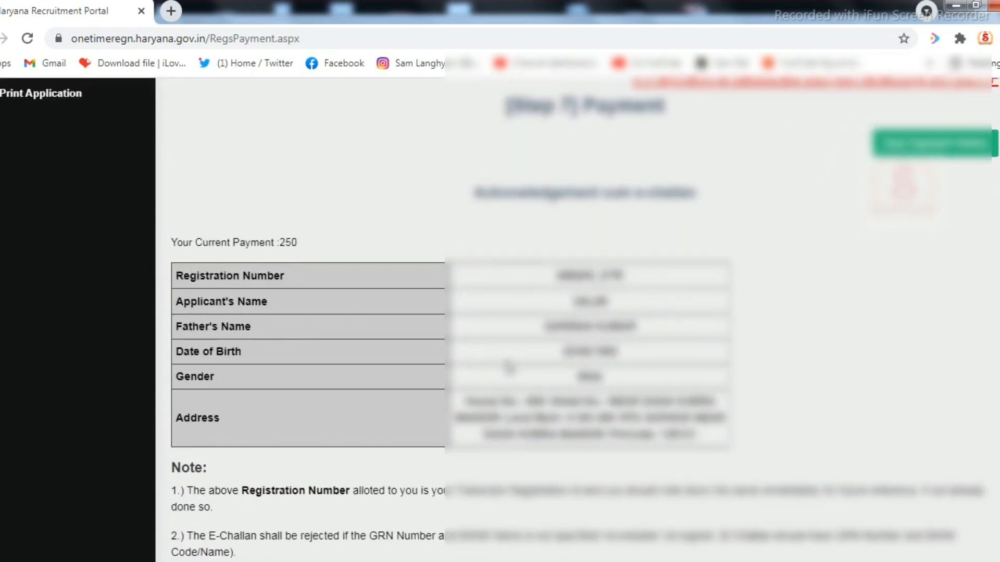
{"action": "scroll", "coordinate": [383, 416], "scroll_direction": "down", "scroll_amount": 1}
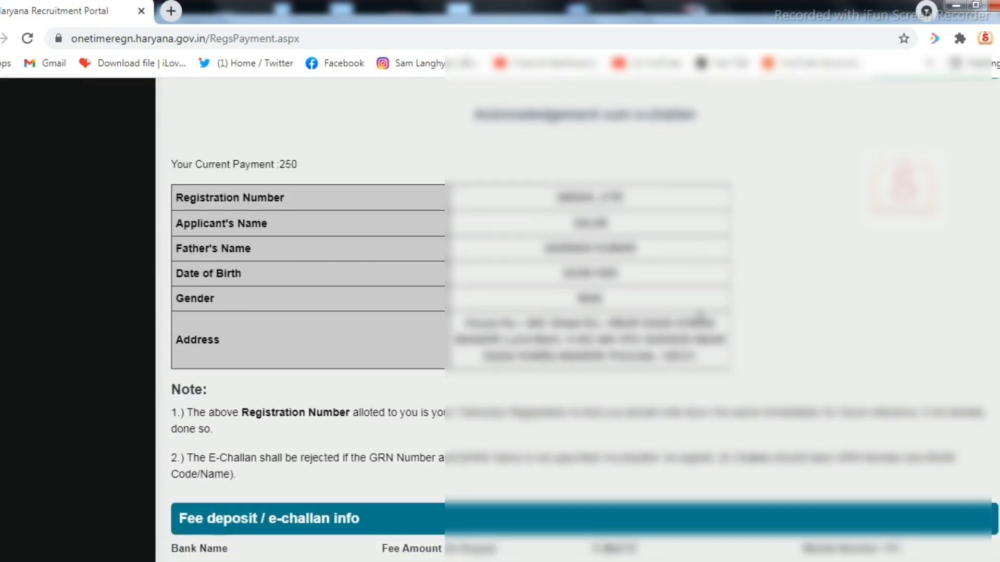
{"action": "scroll", "coordinate": [689, 335], "scroll_direction": "down", "scroll_amount": 1}
{"action": "scroll", "coordinate": [703, 331], "scroll_direction": "down", "scroll_amount": 1}
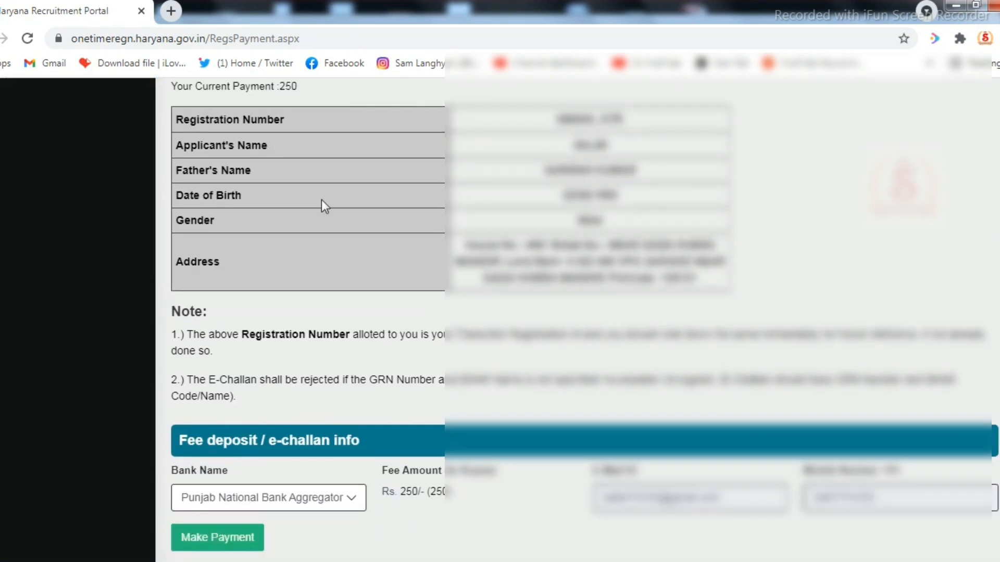
{"action": "scroll", "coordinate": [413, 236], "scroll_direction": "down", "scroll_amount": 1}
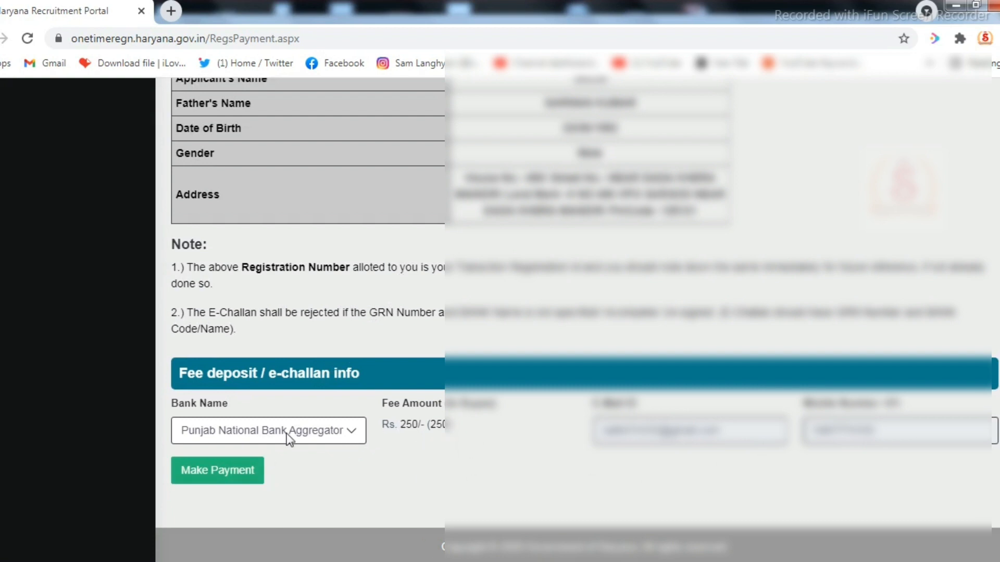
{"action": "left_click", "coordinate": [354, 433]}
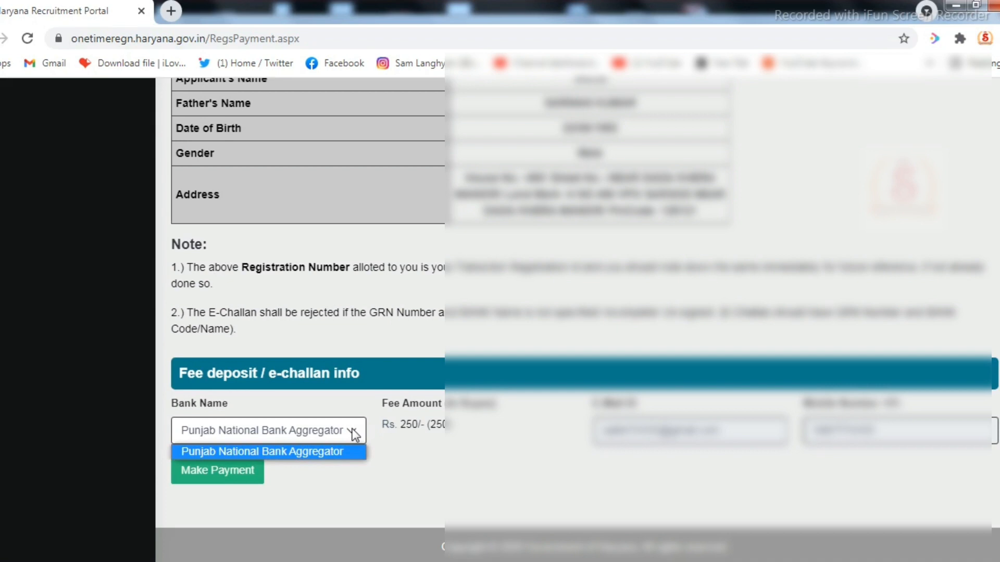
{"action": "left_click", "coordinate": [334, 452]}
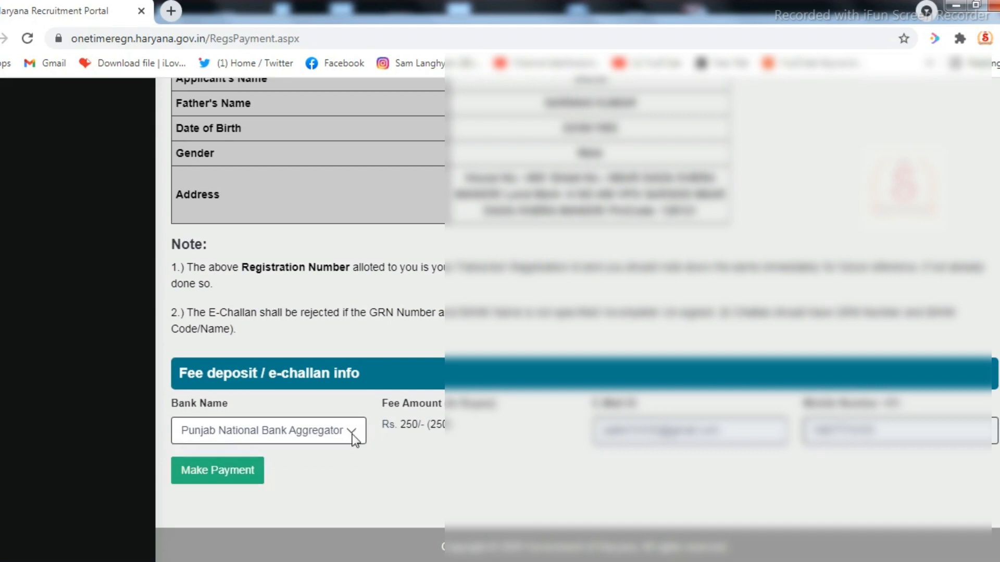
{"action": "left_click", "coordinate": [211, 475]}
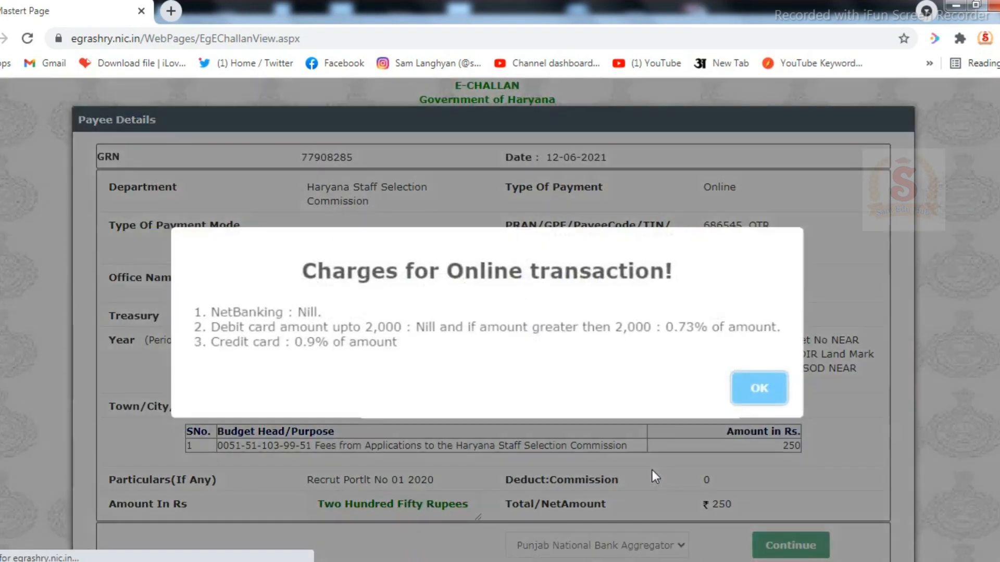
Dismiss the transaction charges notice, continue, and confirm the ₹250 challan and GRN alert
{"action": "left_click", "coordinate": [760, 389]}
{"action": "scroll", "coordinate": [538, 274], "scroll_direction": "down", "scroll_amount": 1}
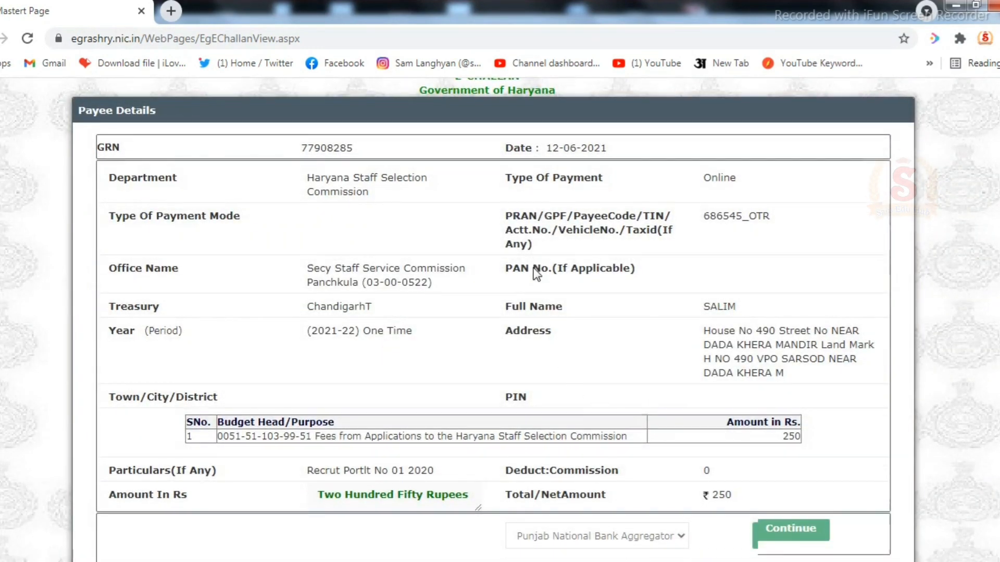
{"action": "left_click", "coordinate": [774, 527]}
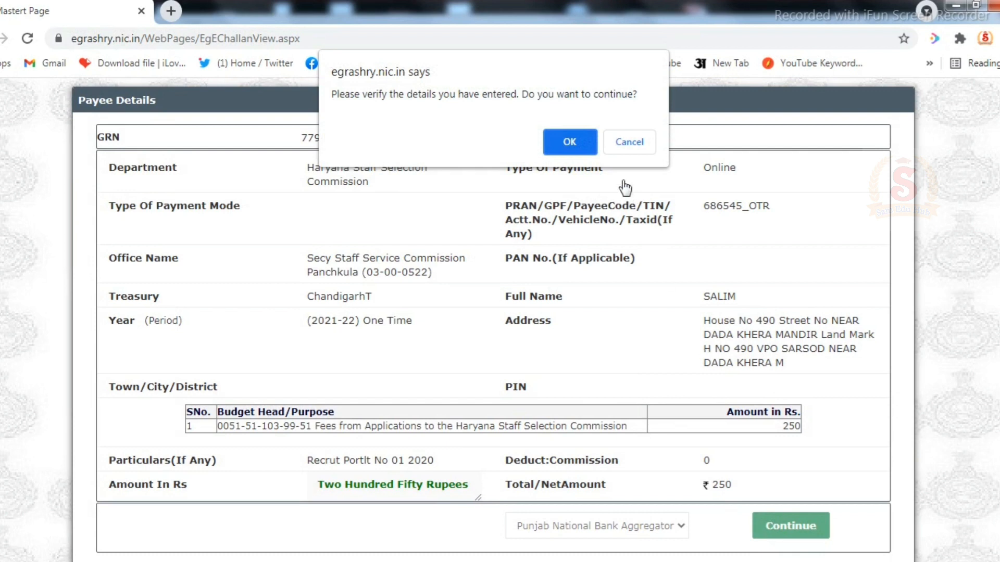
{"action": "left_click", "coordinate": [570, 143]}
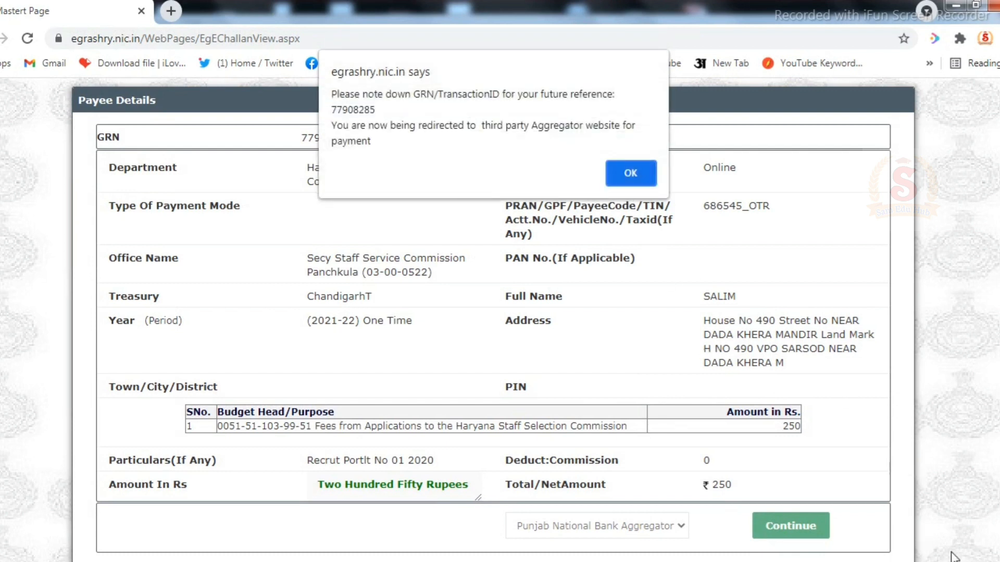
{"action": "left_click", "coordinate": [630, 173]}
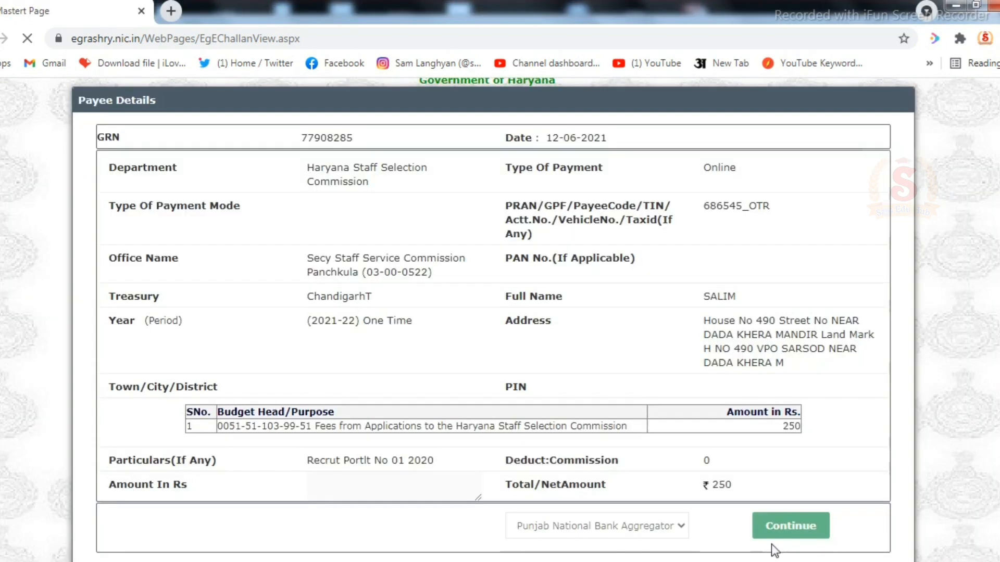
Repeat the challan confirmation and GRN acknowledgement to reach the PayU payment page
{"action": "left_click", "coordinate": [756, 529]}
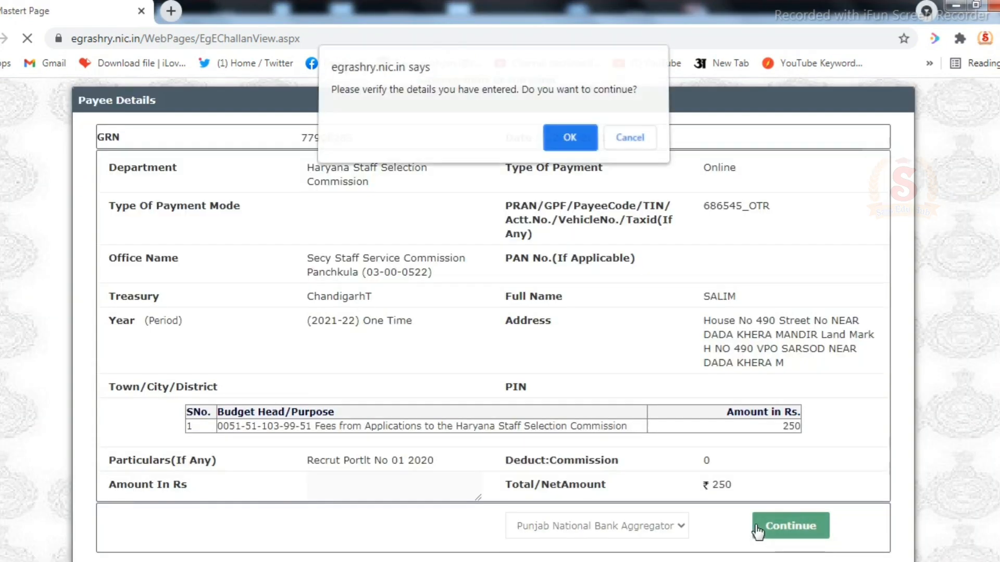
{"action": "left_click", "coordinate": [563, 144]}
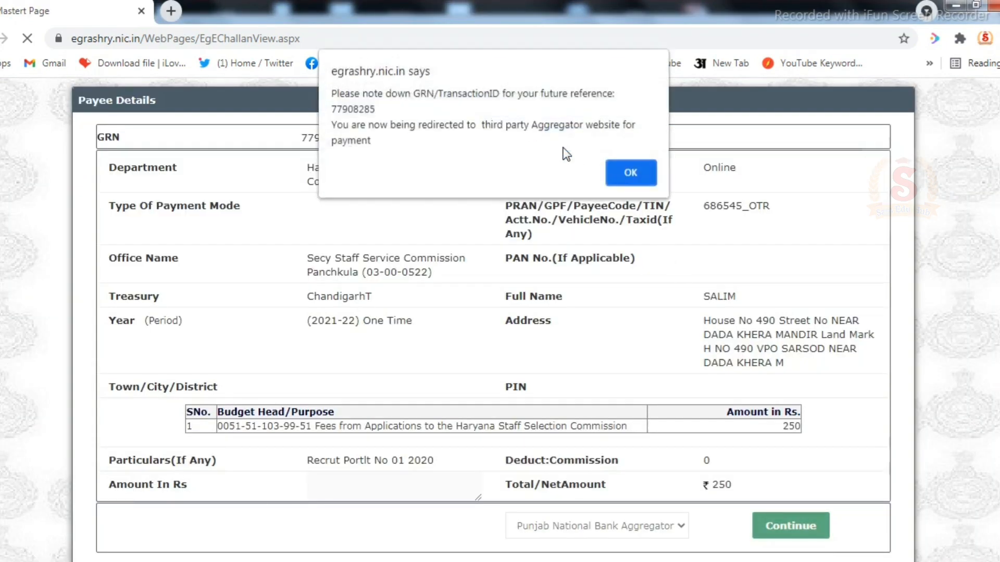
{"action": "left_click", "coordinate": [629, 176]}
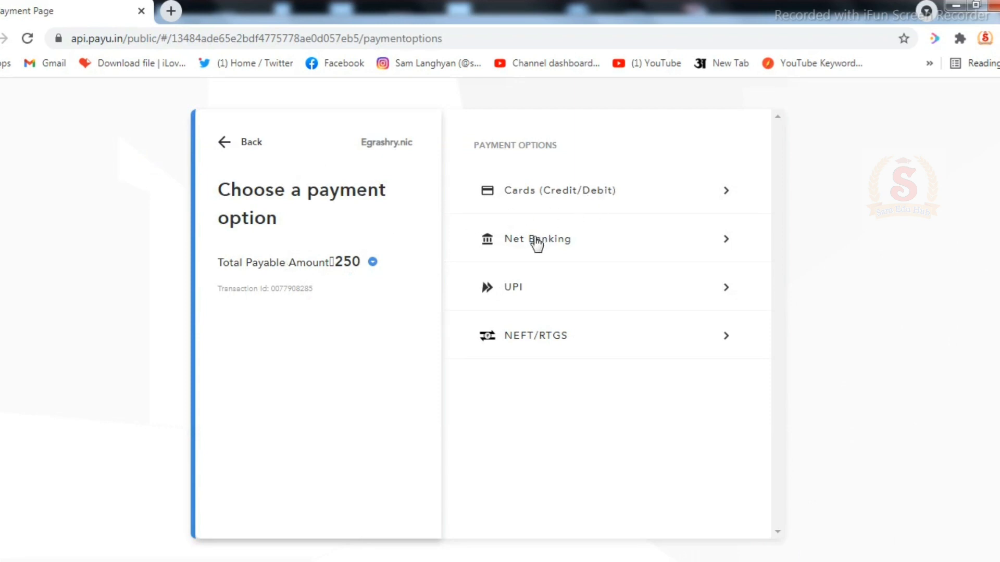
Pay the ₹250 via UPI with PhonePe, entering and verifying the UPI ID
{"action": "left_click", "coordinate": [510, 294]}
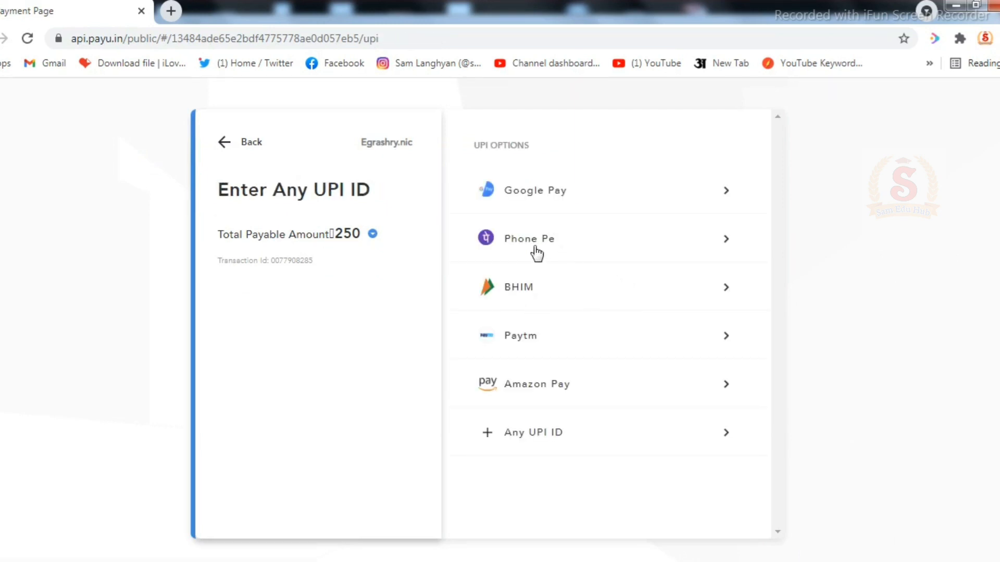
{"action": "left_click", "coordinate": [522, 244]}
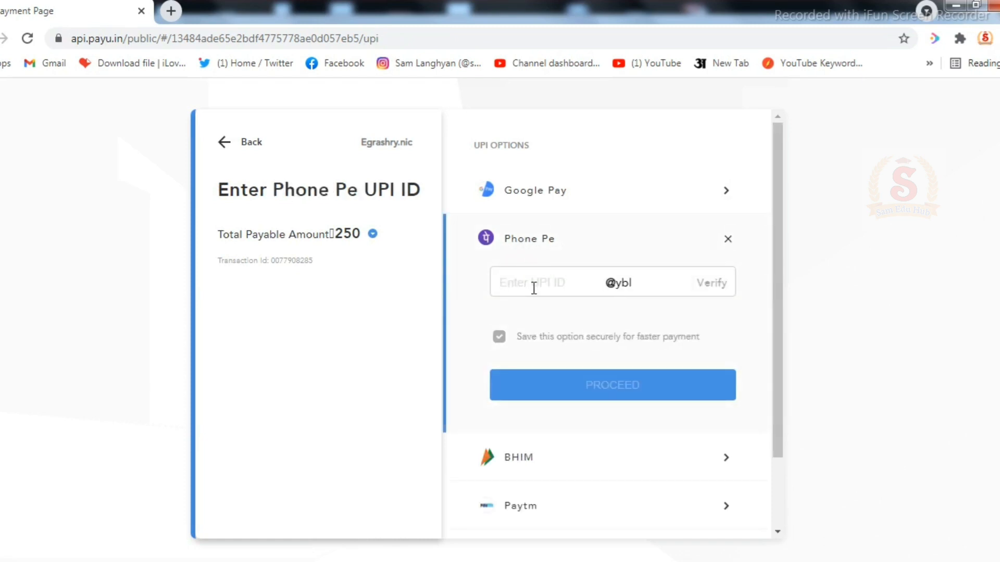
{"action": "type", "text": "987"}
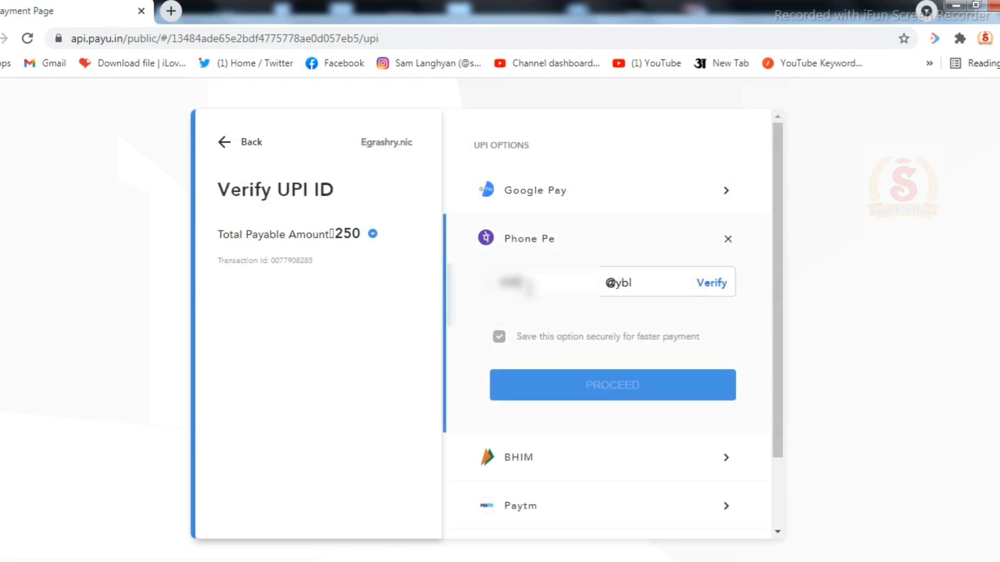
{"action": "type", "text": "***"}
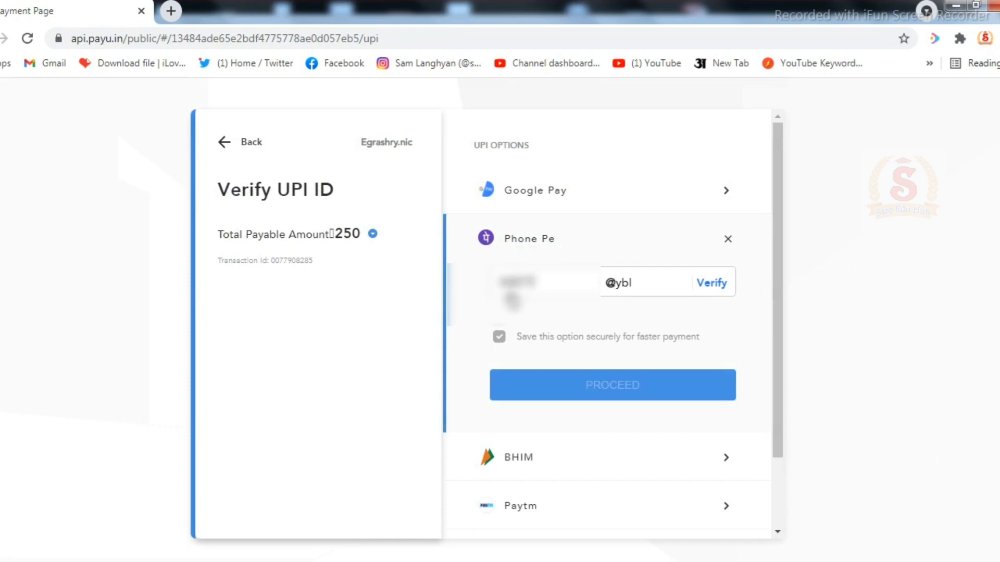
{"action": "type", "text": "***"}
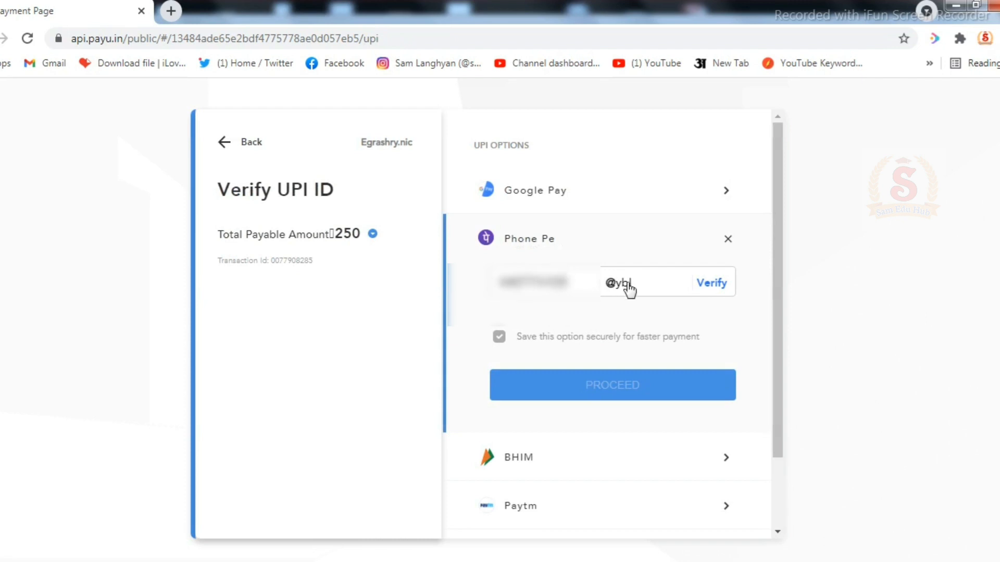
{"action": "left_click", "coordinate": [716, 286]}
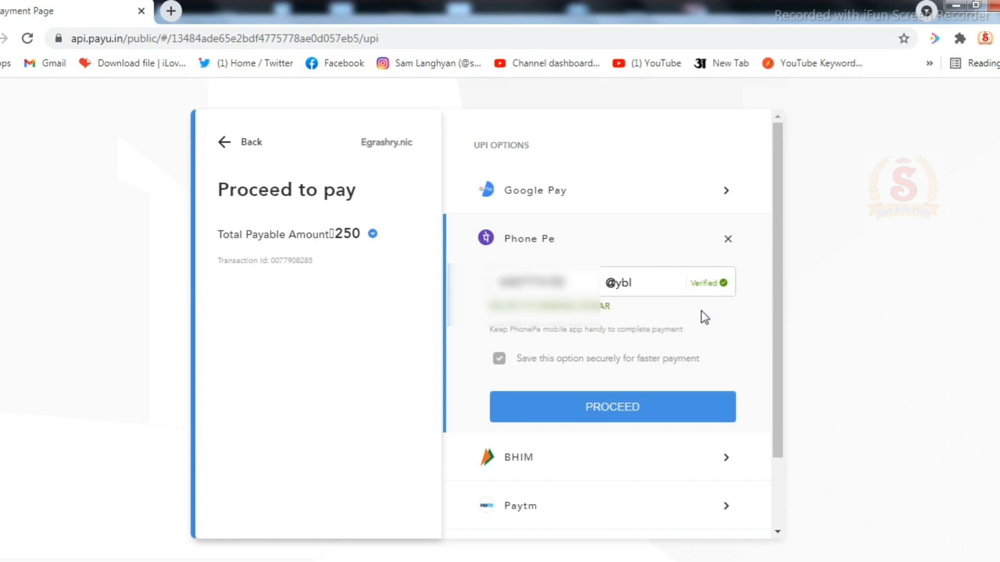
{"action": "left_click", "coordinate": [623, 409]}
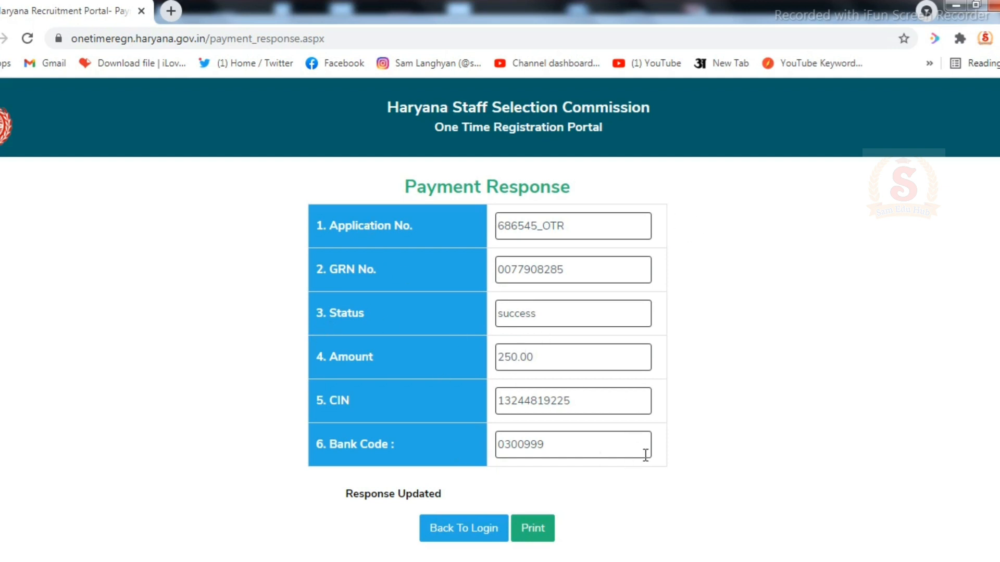
Print the successful payment response page with the Save as PDF destination
{"action": "scroll", "coordinate": [643, 453], "scroll_direction": "down", "scroll_amount": 2}
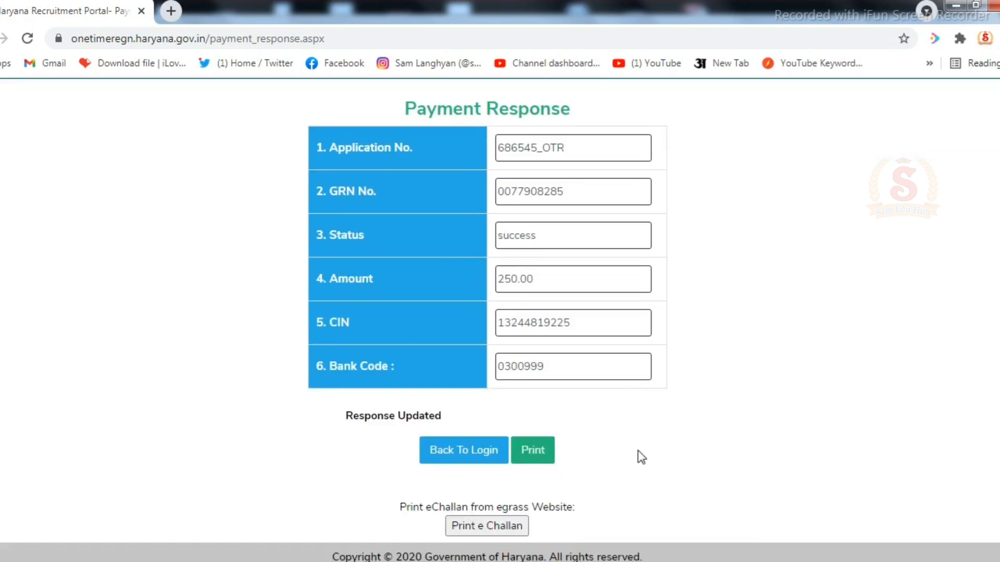
{"action": "left_click", "coordinate": [539, 451]}
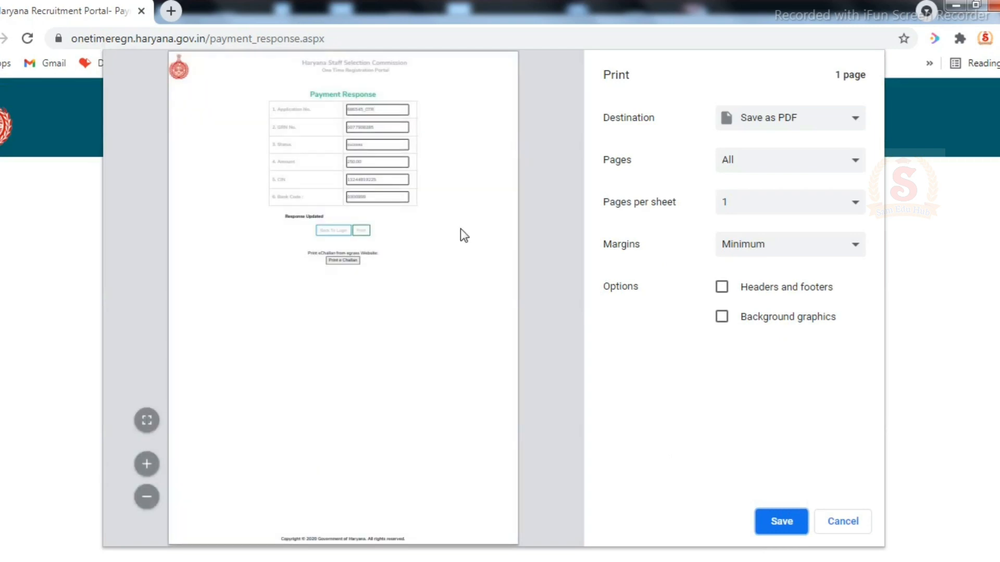
Save the printout as a PDF named 'cet fees' on the Desktop
{"action": "left_click", "coordinate": [763, 525]}
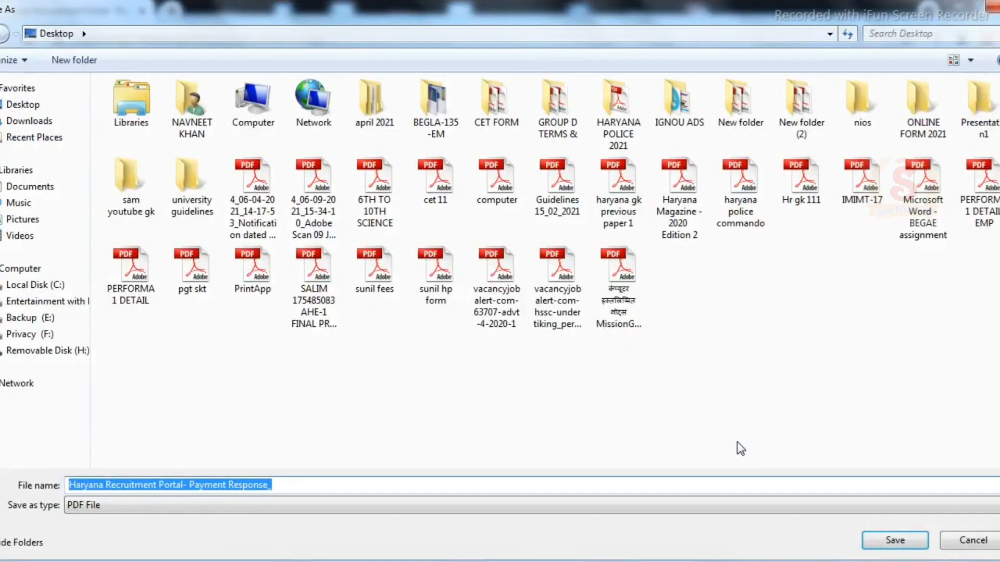
{"action": "type", "text": "c"}
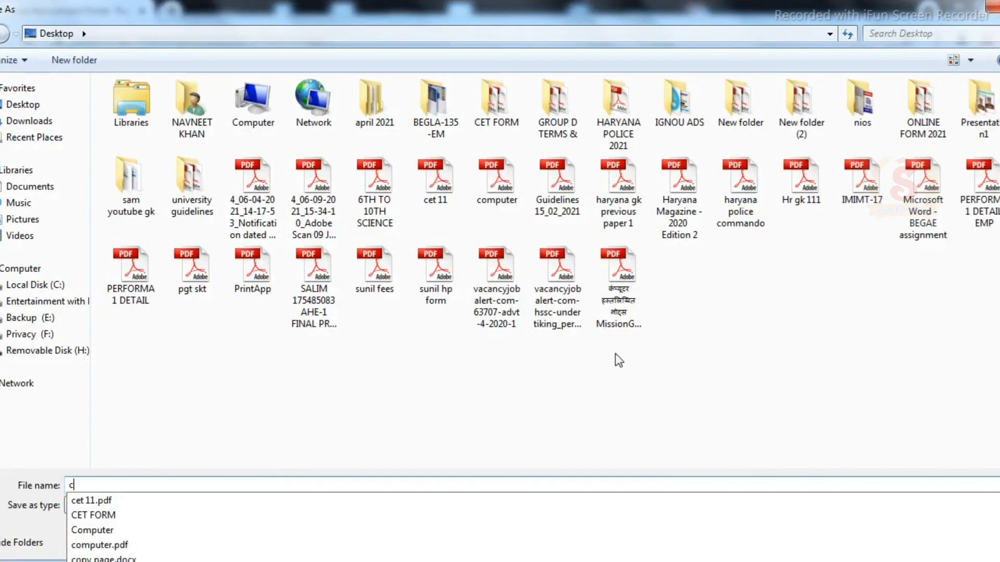
{"action": "type", "text": "et f"}
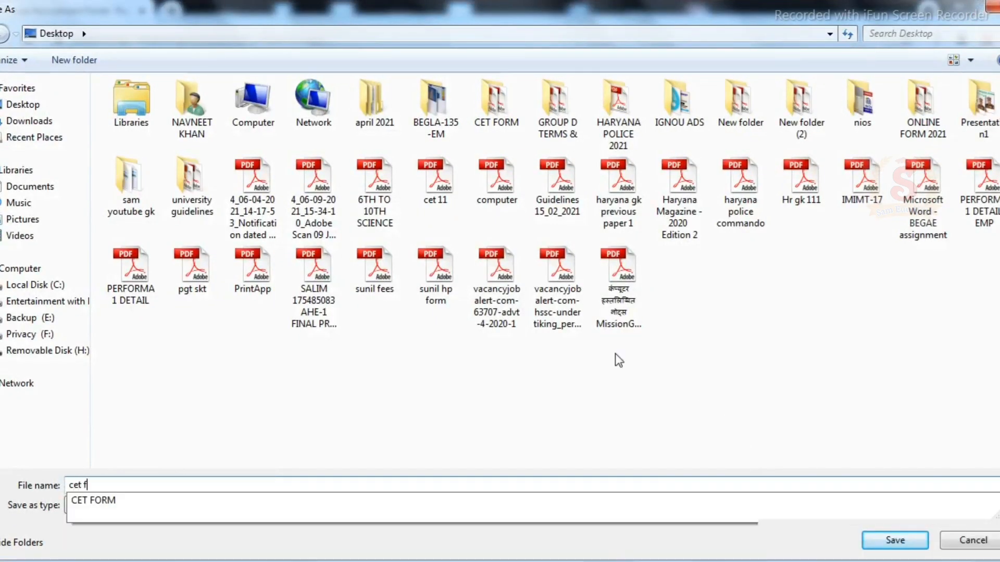
{"action": "type", "text": "ees"}
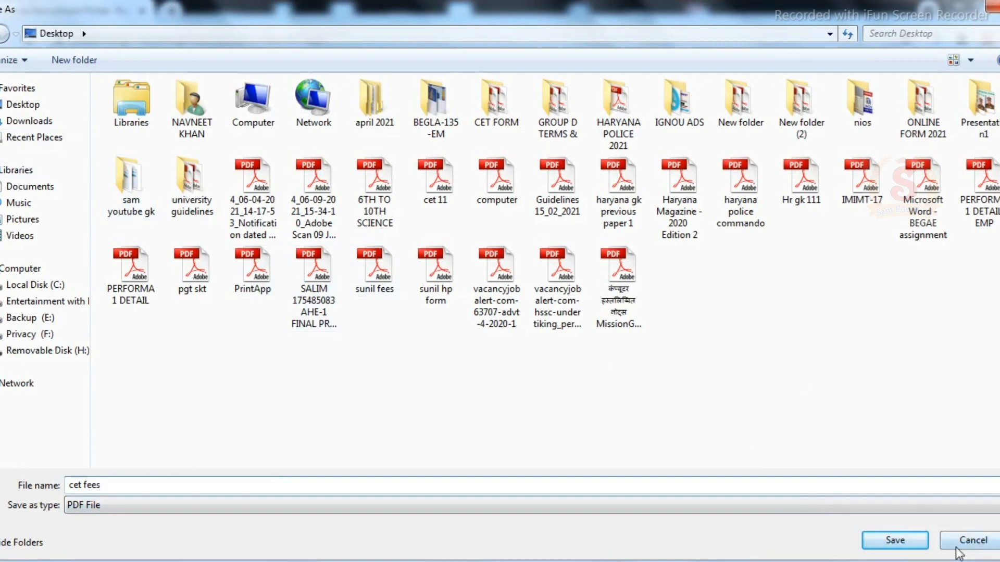
{"action": "left_click", "coordinate": [897, 542]}
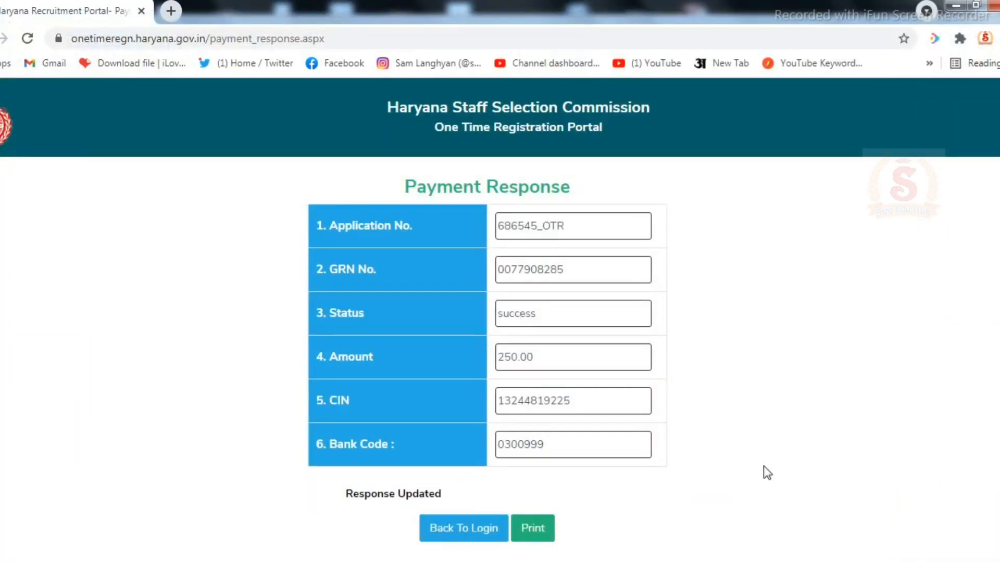
Go back to the login page, dismiss the deadline notice, and select the mobile number field
{"action": "scroll", "coordinate": [764, 467], "scroll_direction": "down", "scroll_amount": 2}
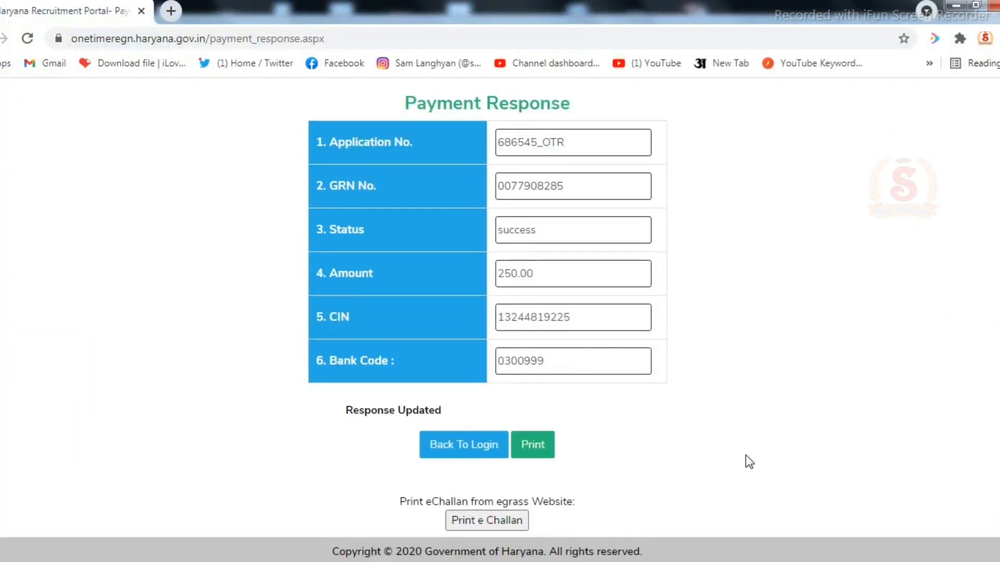
{"action": "left_click", "coordinate": [466, 451]}
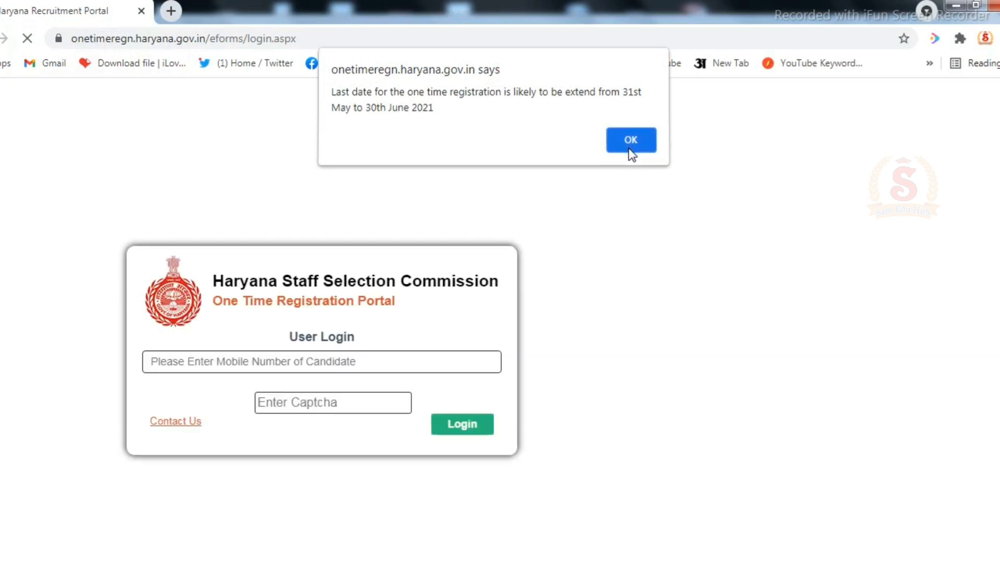
{"action": "left_click", "coordinate": [629, 150]}
{"action": "left_click", "coordinate": [287, 356]}
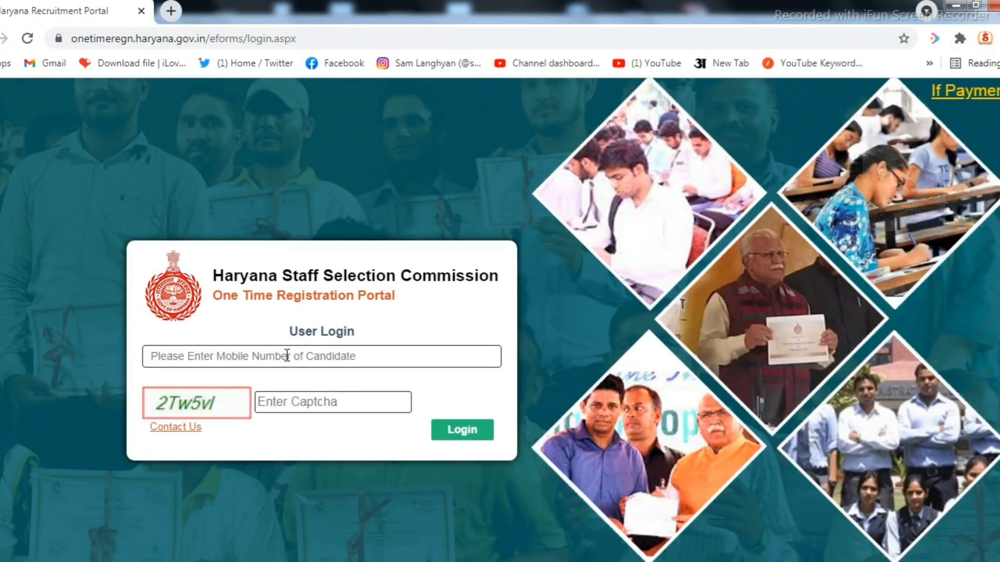